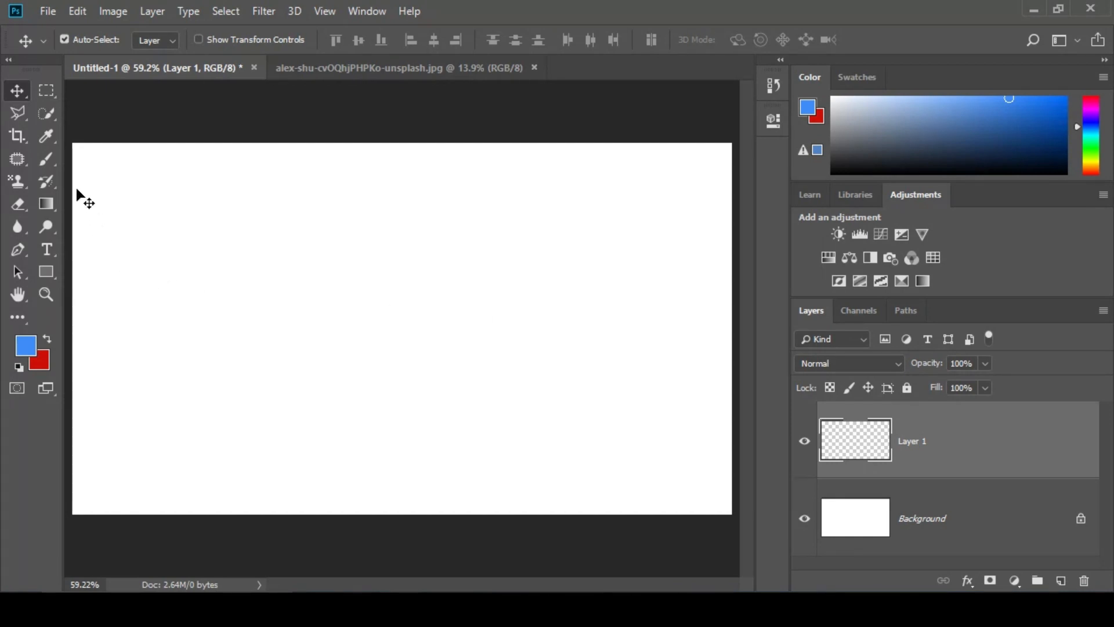
# Activate the Pattern Stamp Tool and reduce its brush size to 200 px
pyautogui.click(19, 181)
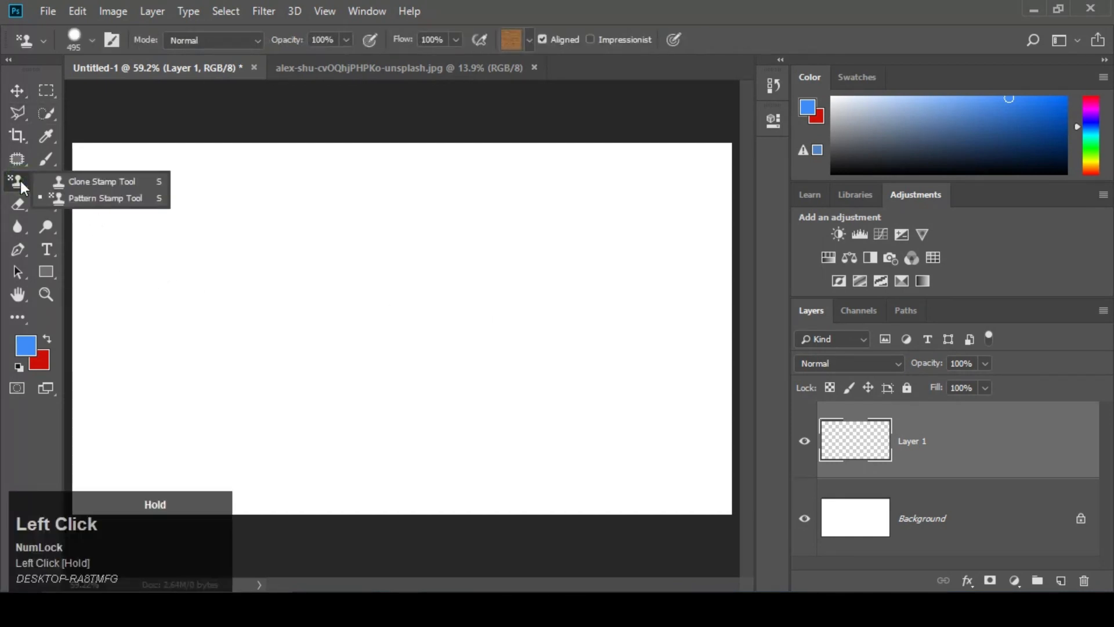
pyautogui.click(107, 198)
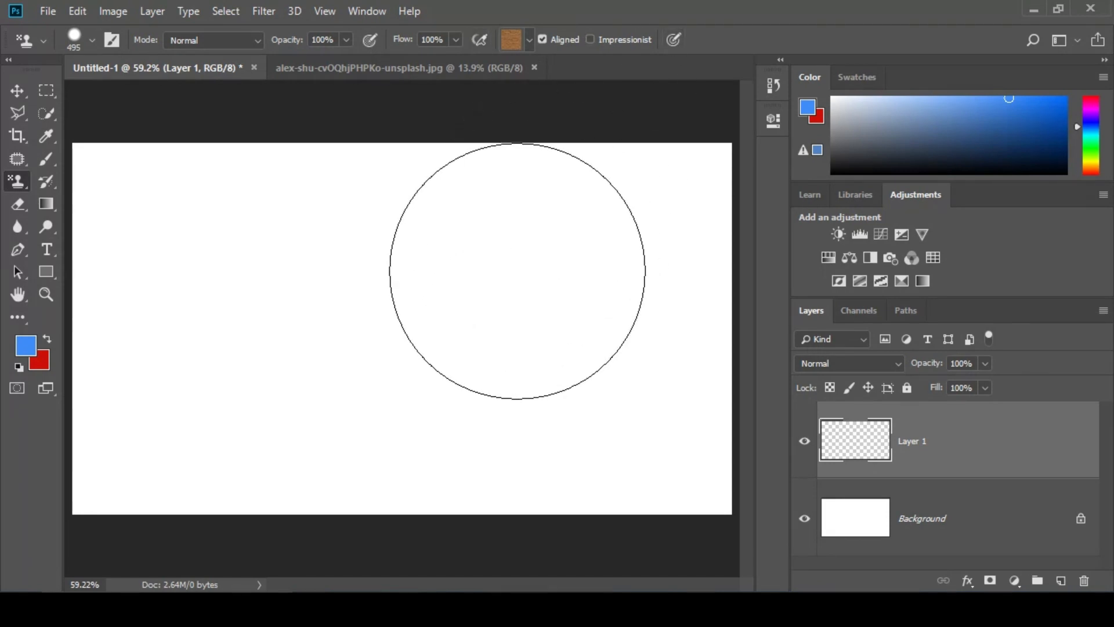
pyautogui.press('[')
pyautogui.press('[')
pyautogui.press('[')
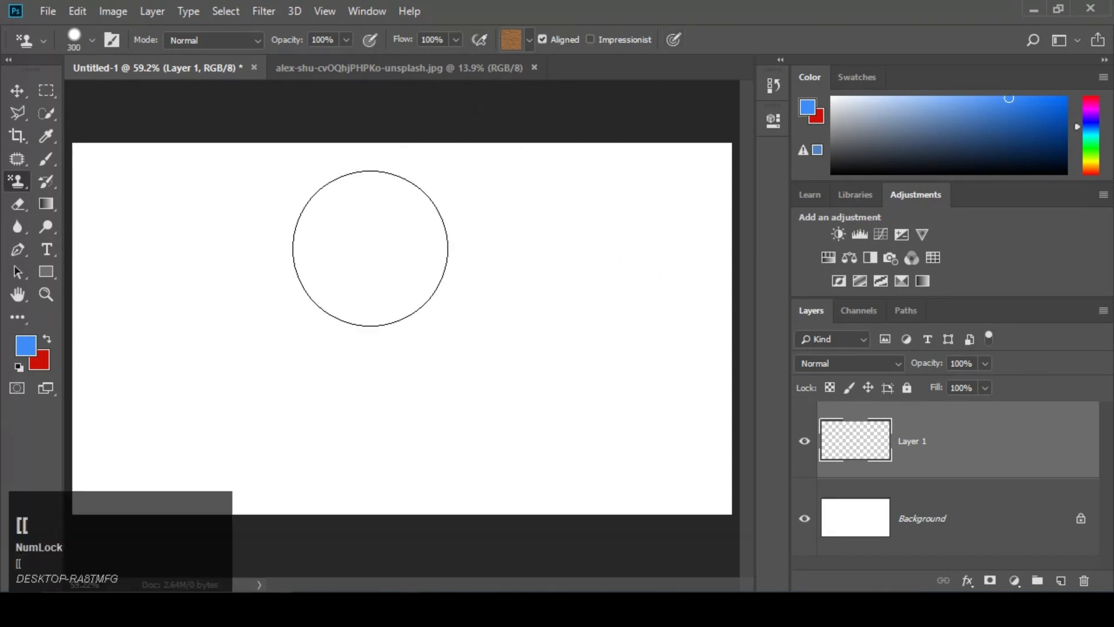
pyautogui.press(']')
pyautogui.press('[')
pyautogui.press('[')
pyautogui.press('[')
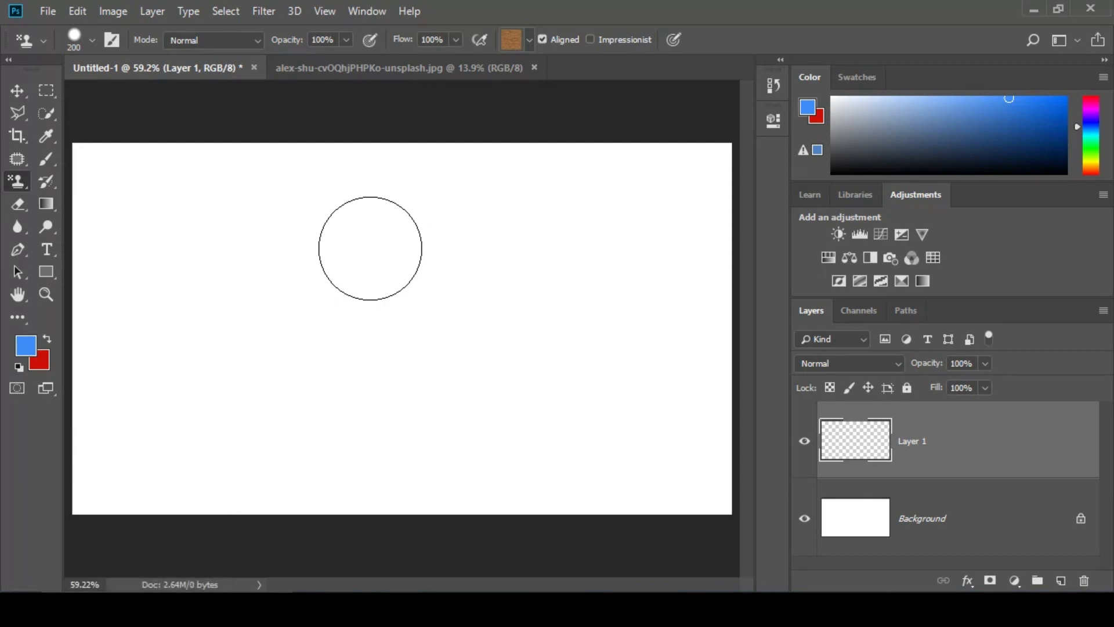
# Choose the Soft Round brush with 0% hardness, then stamp a single test dab on Layer 1 and undo it
pyautogui.rightClick(370, 248)
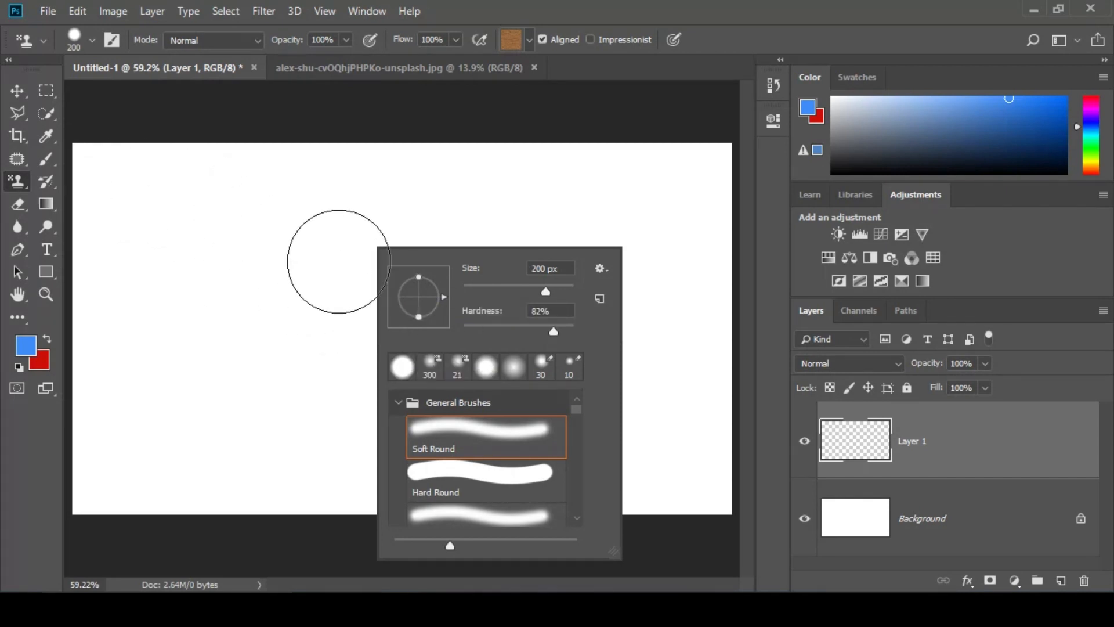
pyautogui.click(480, 454)
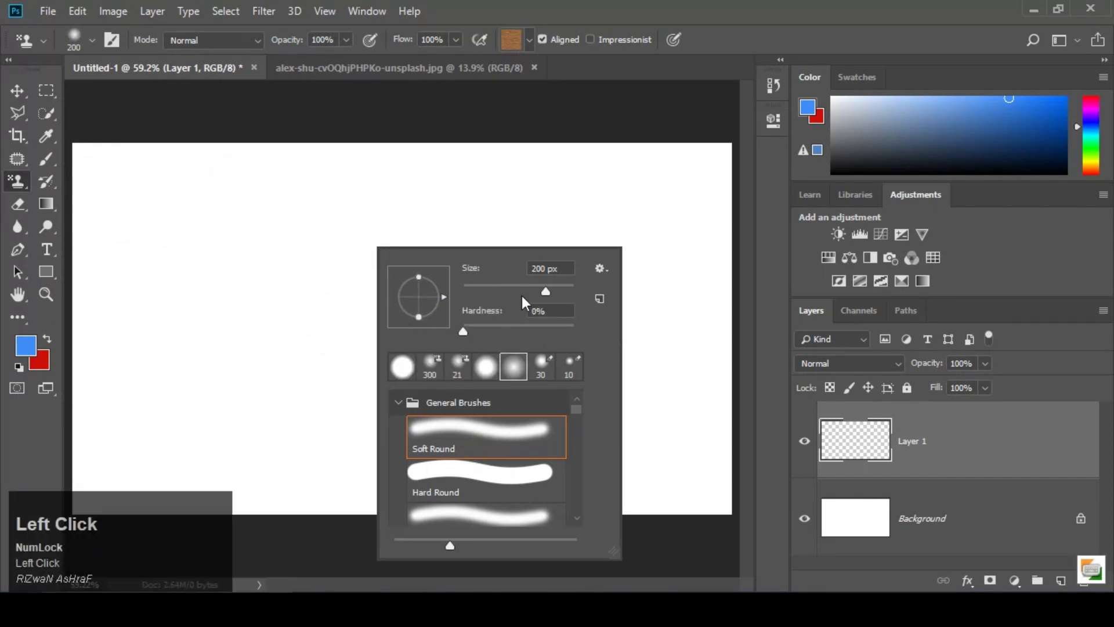
pyautogui.click(242, 240)
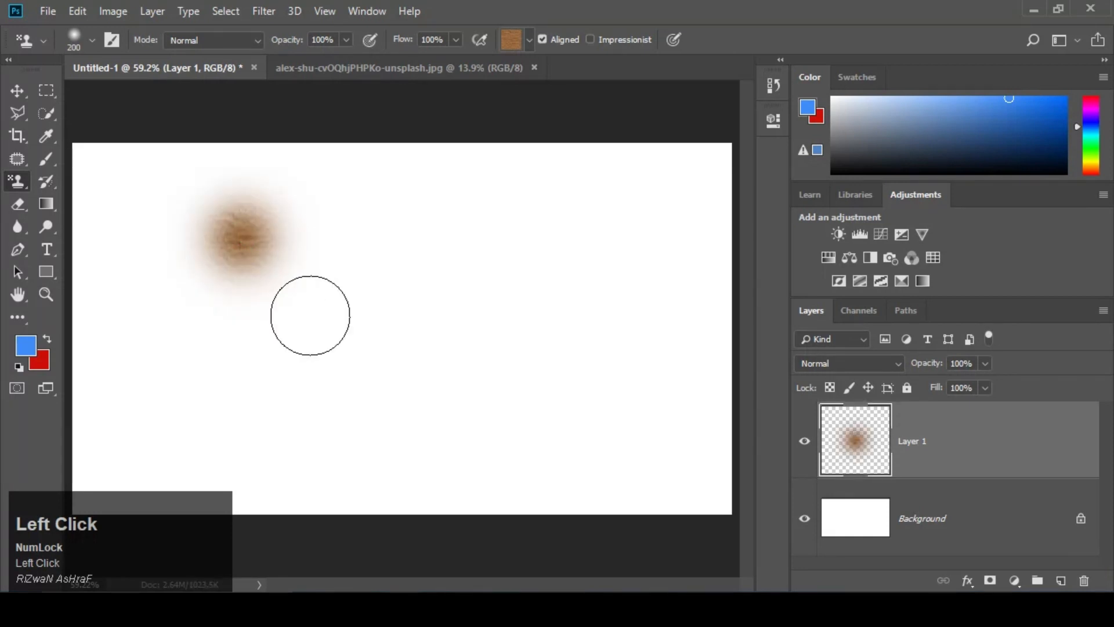
pyautogui.hotkey('ctrl', 'alt', 'z')
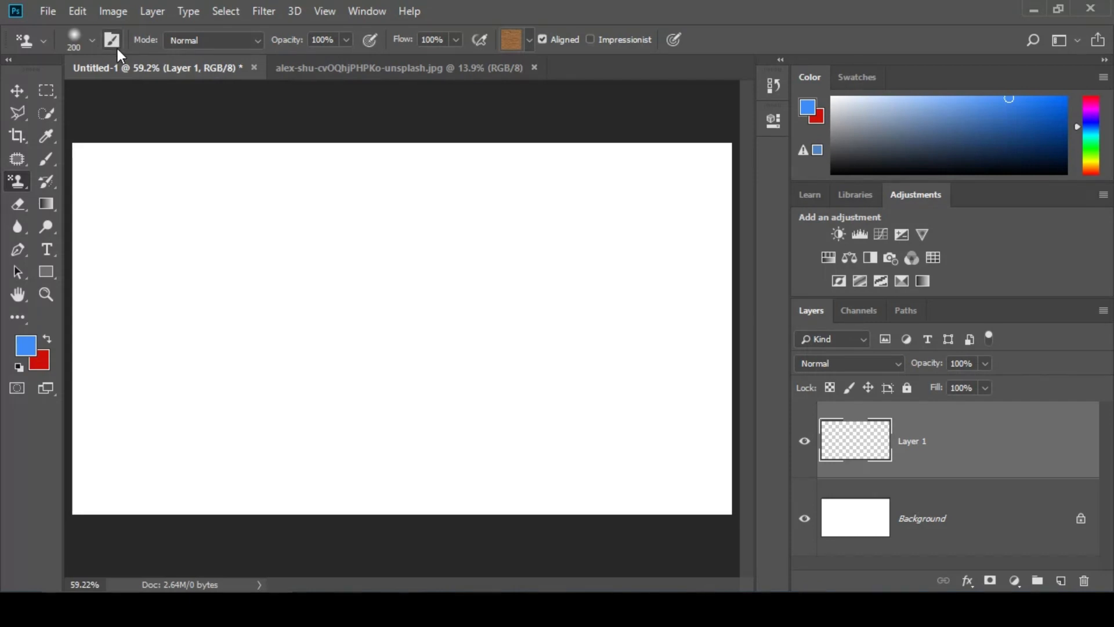
pyautogui.click(242, 43)
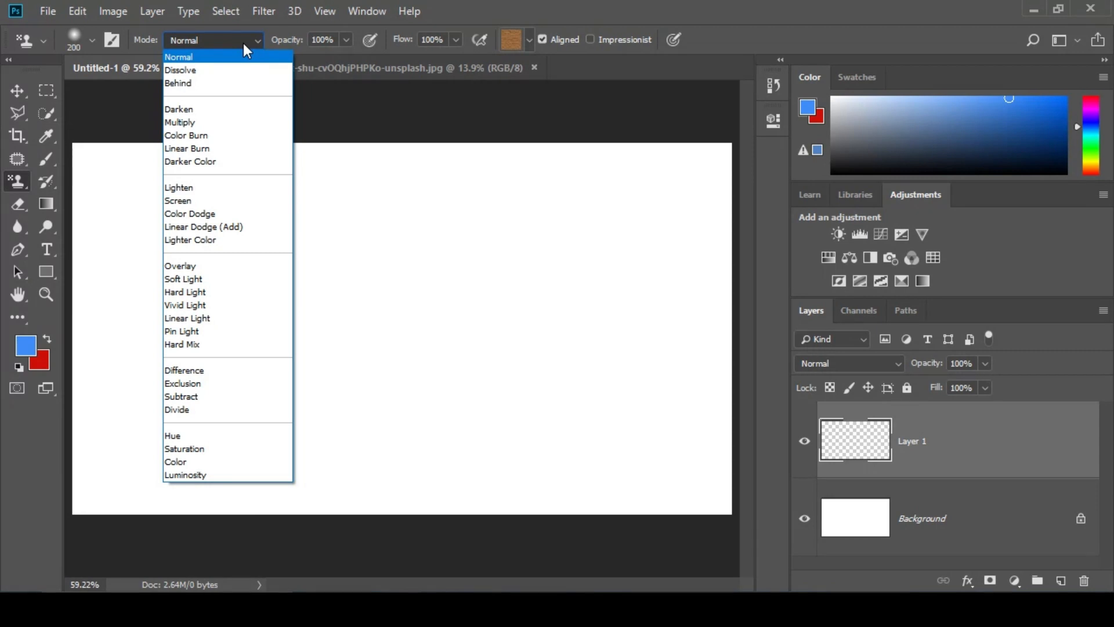
pyautogui.click(198, 58)
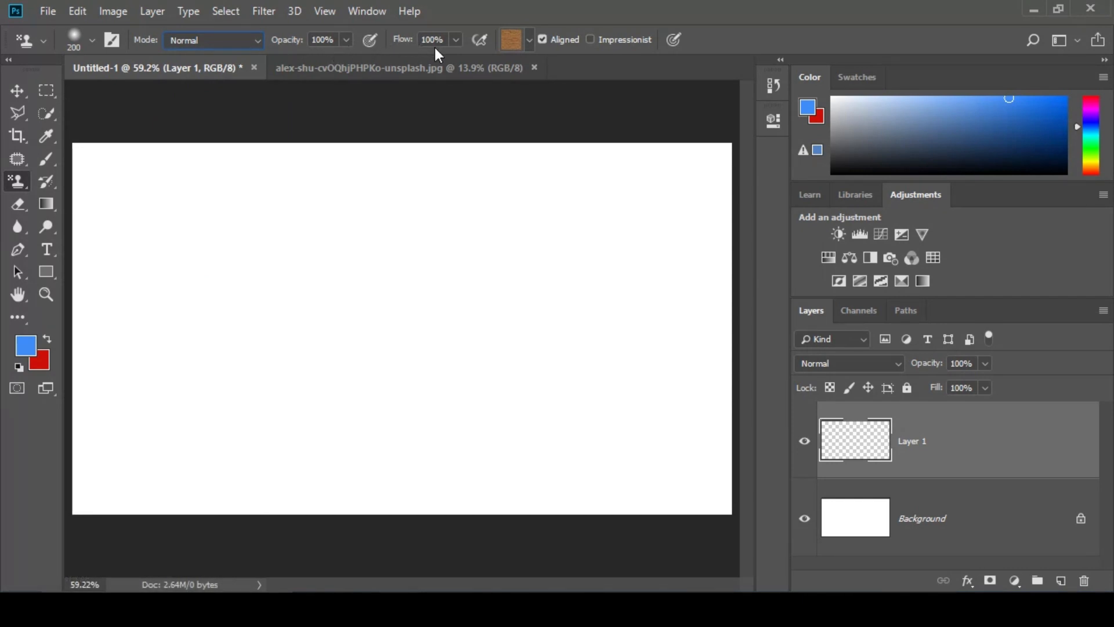
# Reset the pattern library to its default set, replacing the current patterns
pyautogui.click(529, 40)
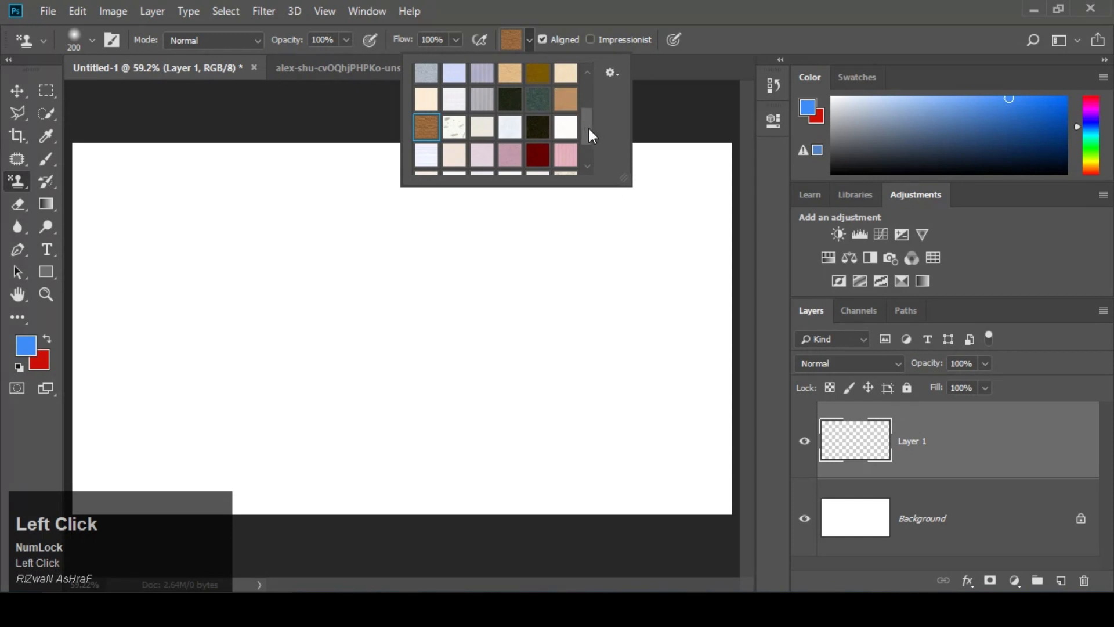
pyautogui.moveTo(587, 126); pyautogui.dragTo(587, 97)
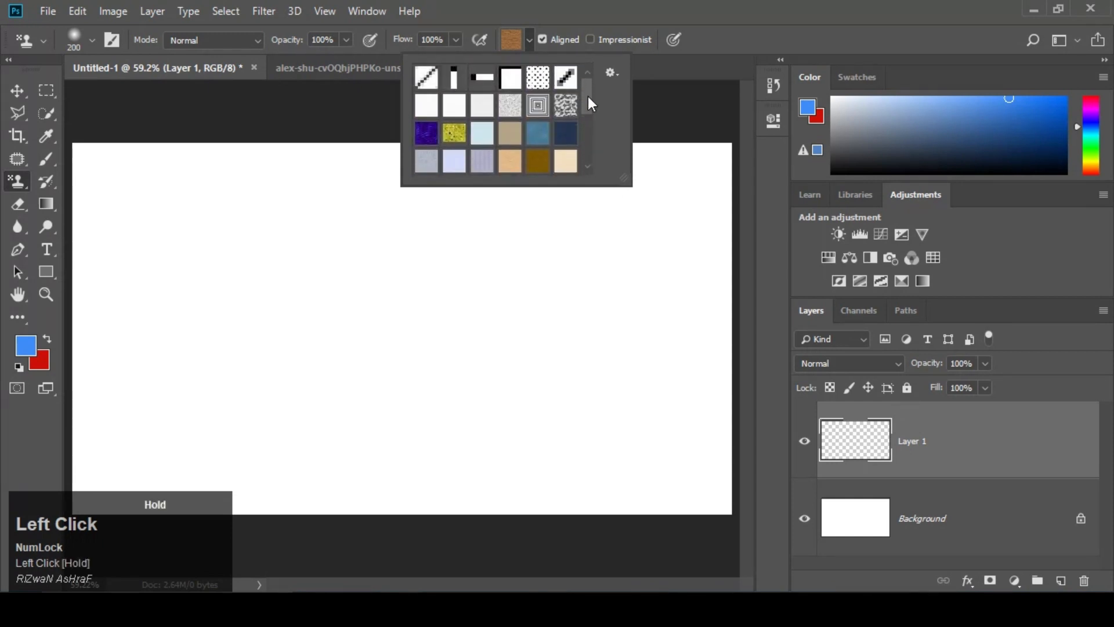
pyautogui.click(610, 72)
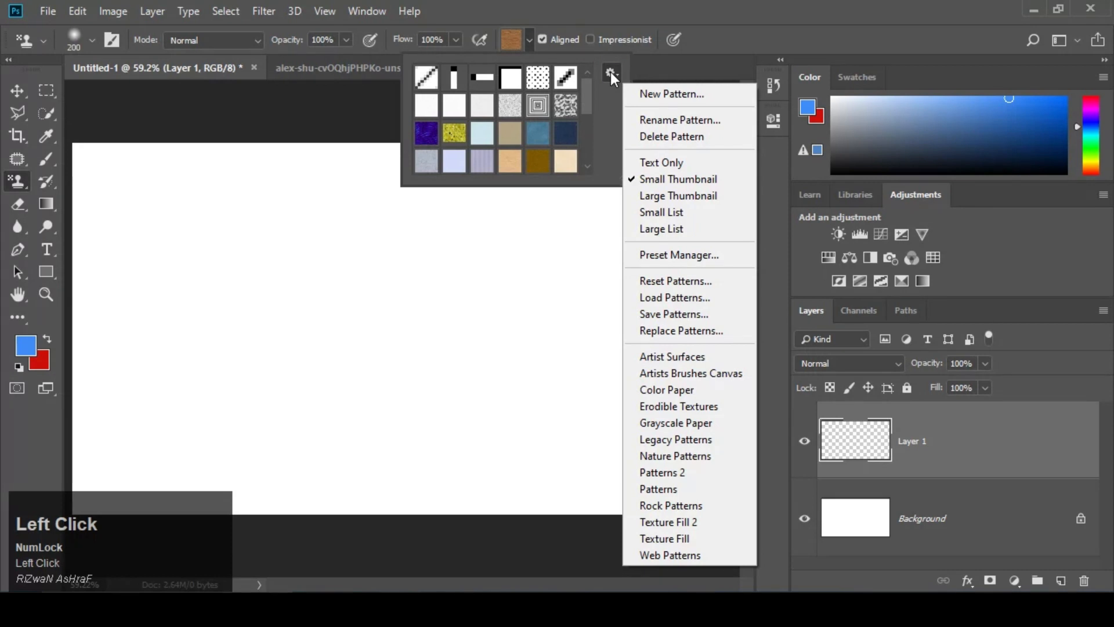
pyautogui.click(688, 281)
pyautogui.click(478, 246)
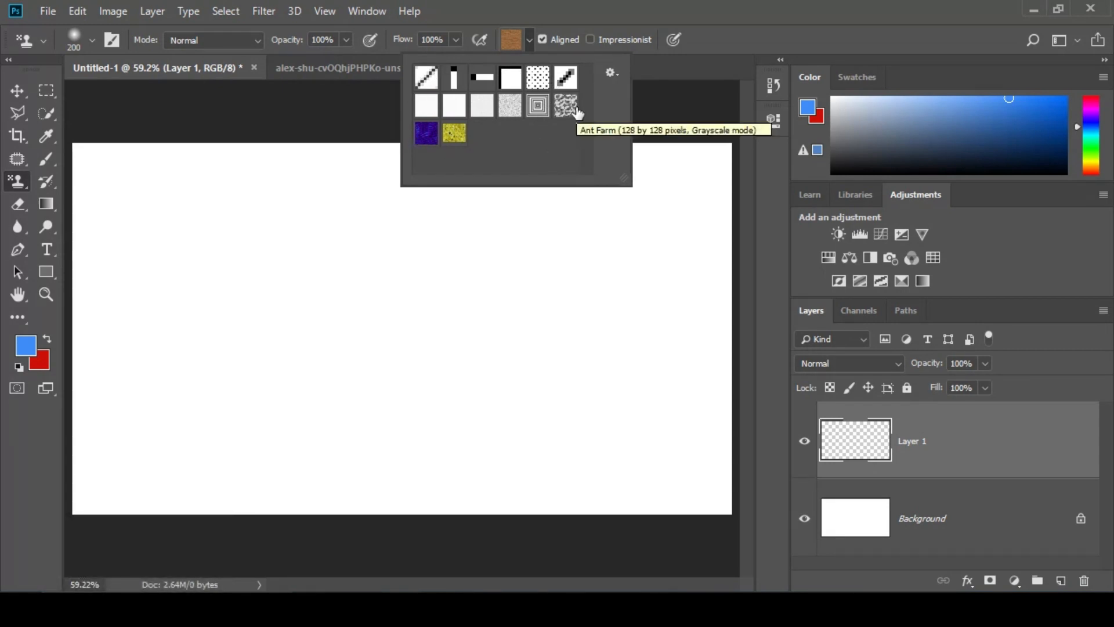
# Append the Texture Fill and Rock Patterns sets to the pattern library
pyautogui.click(621, 75)
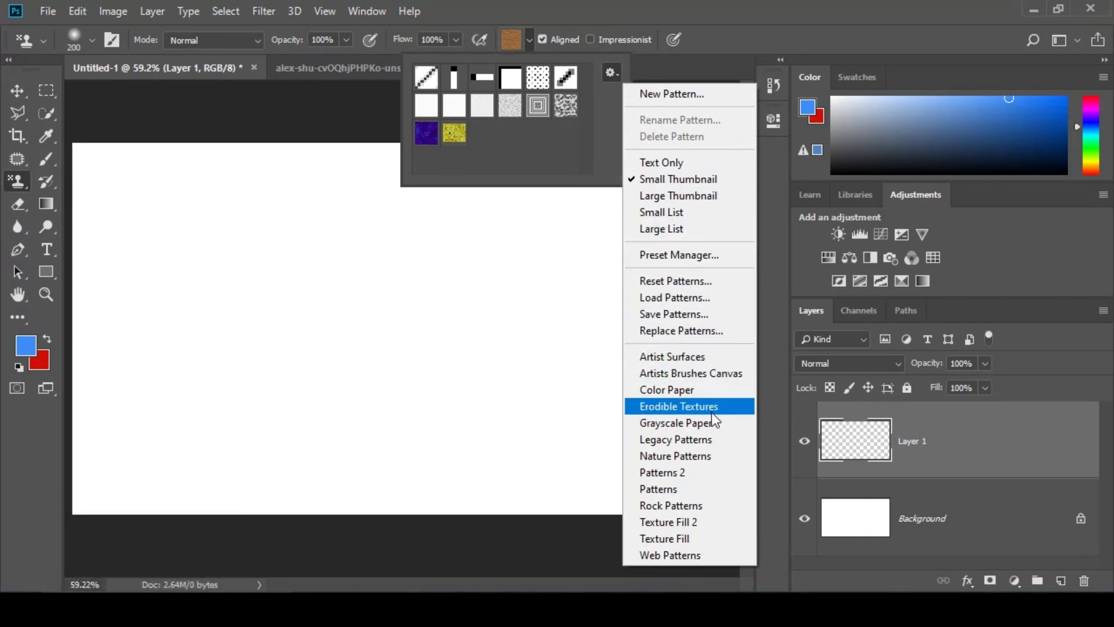
pyautogui.click(673, 538)
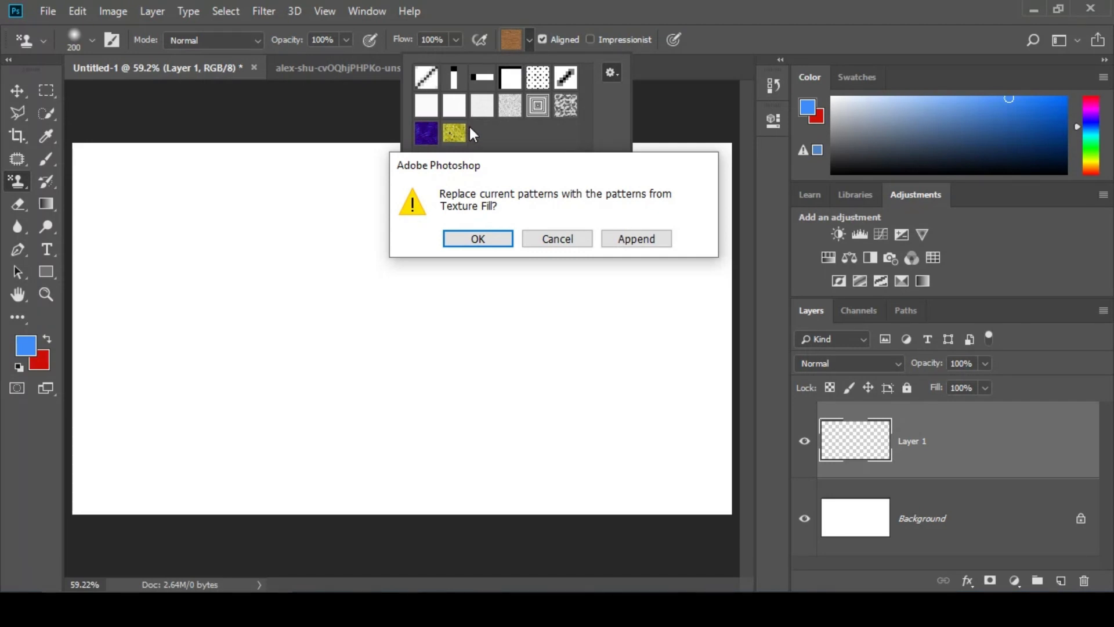
pyautogui.click(665, 246)
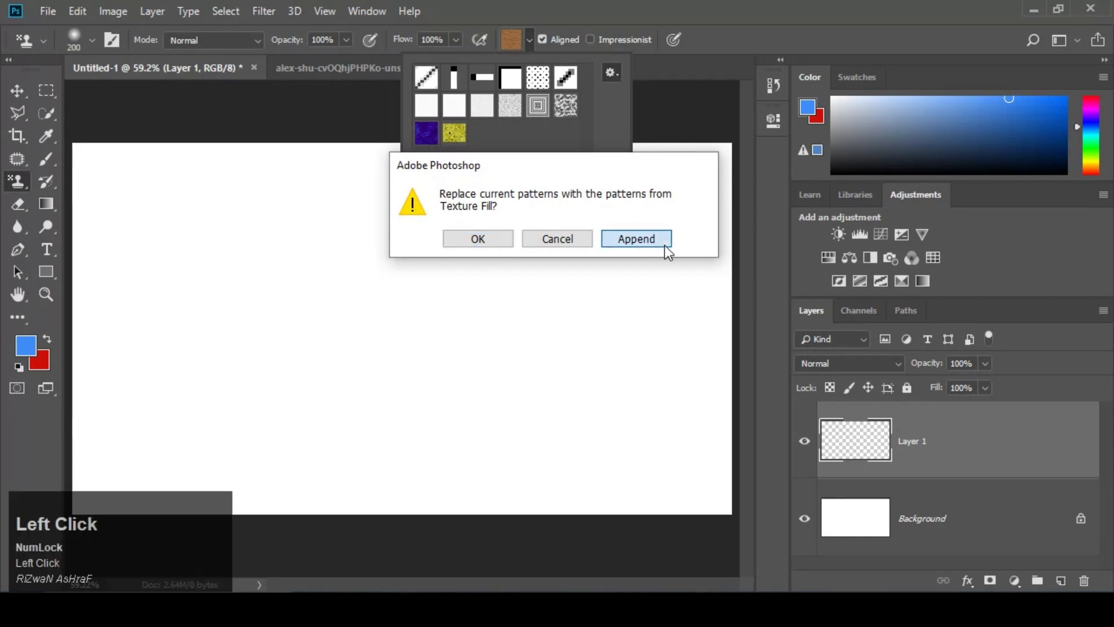
pyautogui.click(610, 72)
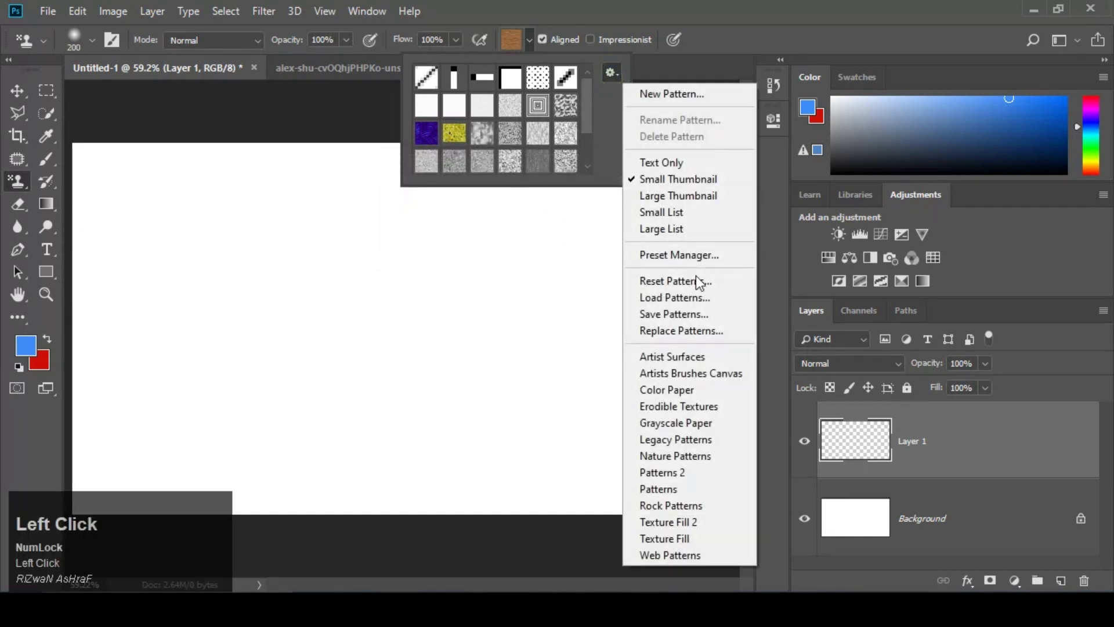
pyautogui.click(681, 506)
pyautogui.click(635, 240)
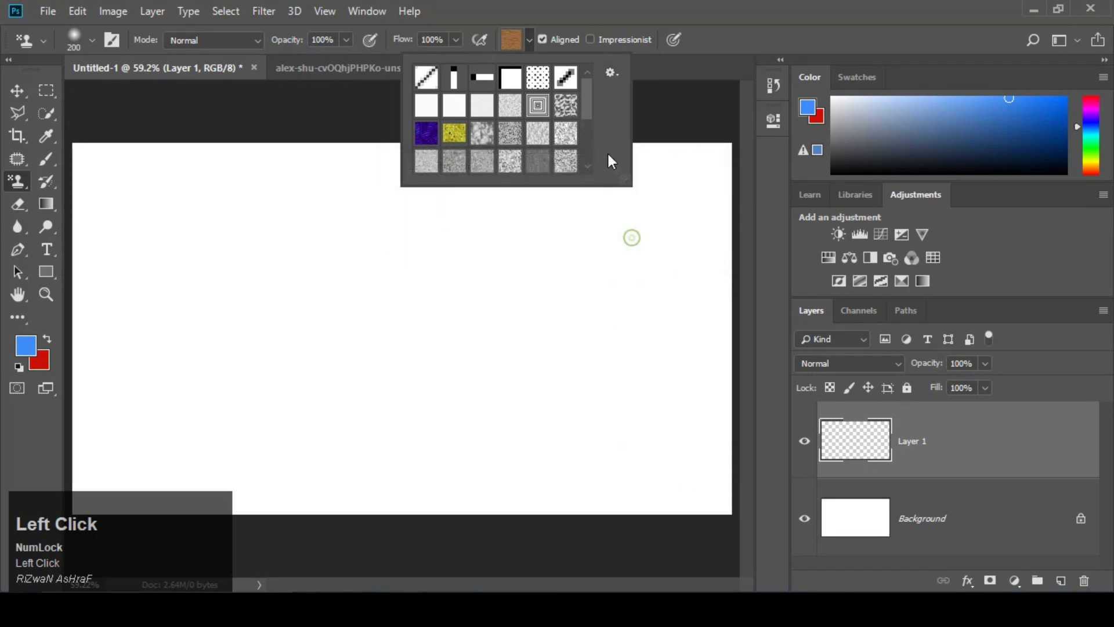
# Paint the diagonal-line pattern across the whole canvas on Layer 1 and inspect the stripes up close
pyautogui.moveTo(589, 103); pyautogui.dragTo(578, 75)
pyautogui.click(513, 145)
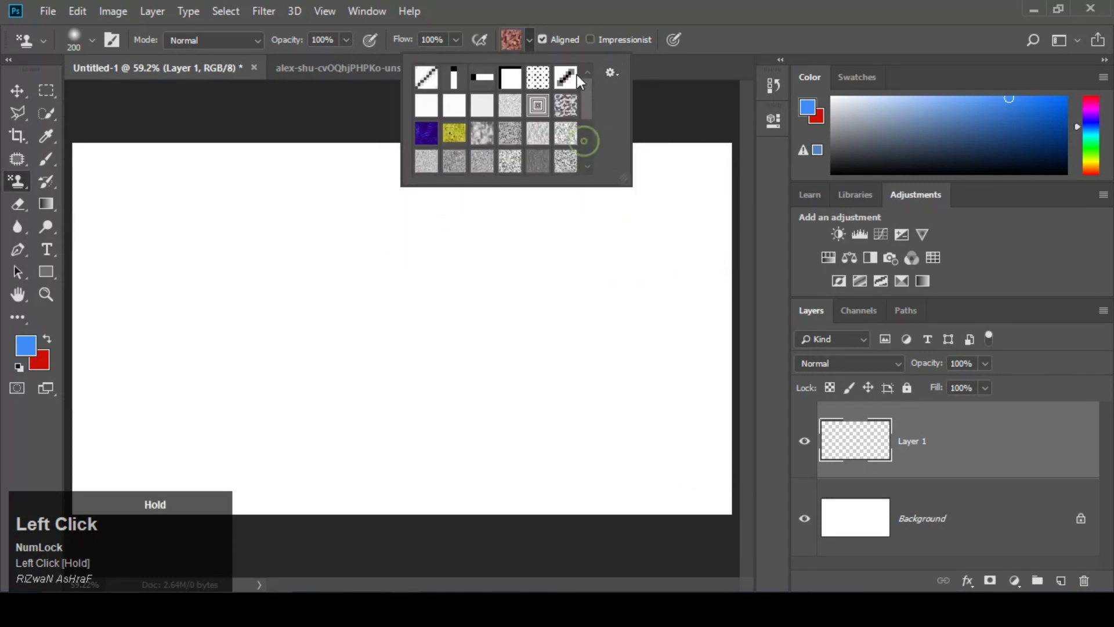
pyautogui.click(428, 76)
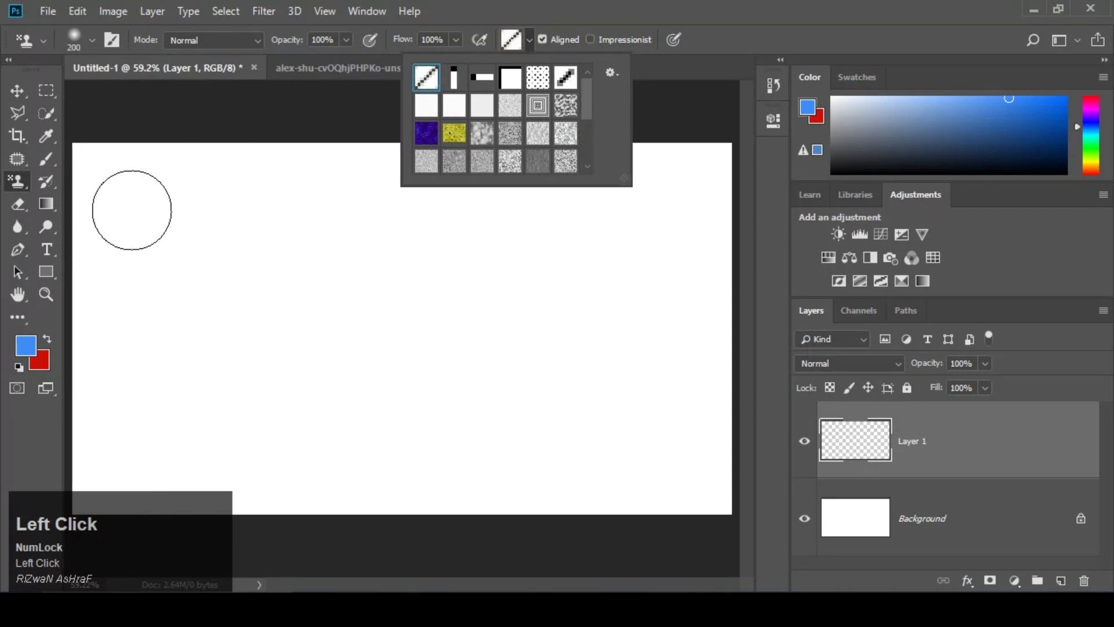
pyautogui.moveTo(110, 182)
pyautogui.mouseDown()
pyautogui.moveTo(692, 177)
pyautogui.moveTo(711, 252)
pyautogui.moveTo(132, 280)
pyautogui.moveTo(393, 184)
pyautogui.moveTo(157, 166)
pyautogui.moveTo(105, 377)
pyautogui.moveTo(719, 360)
pyautogui.moveTo(704, 412)
pyautogui.moveTo(488, 514)
pyautogui.moveTo(661, 443)
pyautogui.moveTo(377, 398)
pyautogui.moveTo(477, 375)
pyautogui.moveTo(107, 336)
pyautogui.moveTo(591, 117)
pyautogui.moveTo(329, 211)
pyautogui.mouseUp()
pyautogui.press('z')
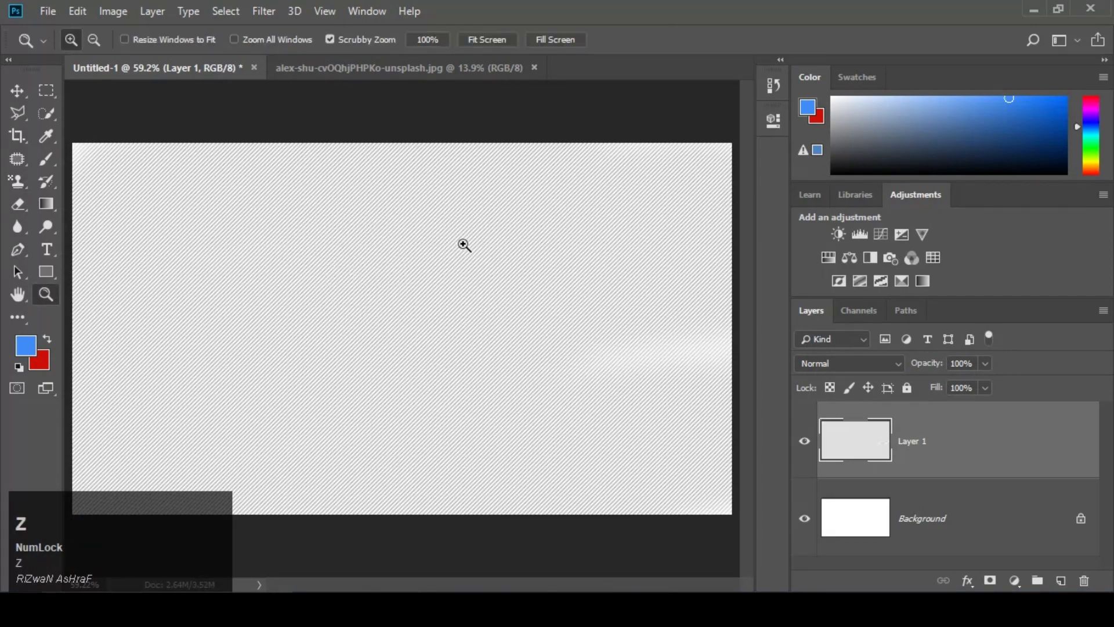
pyautogui.moveTo(463, 242); pyautogui.dragTo(625, 448)
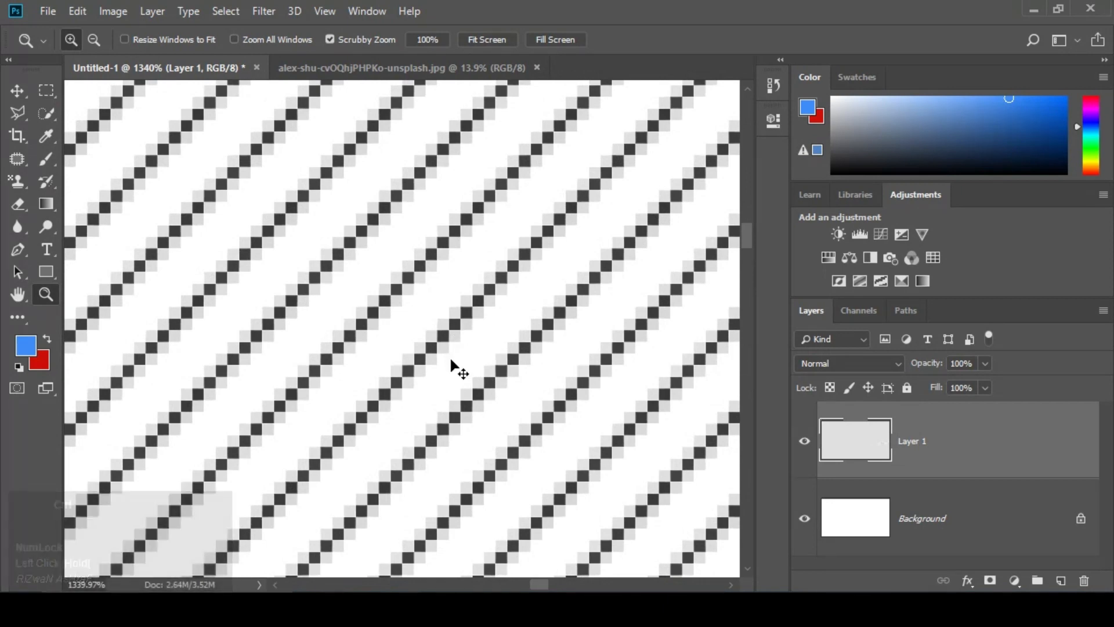
pyautogui.hotkey('ctrl', '0')
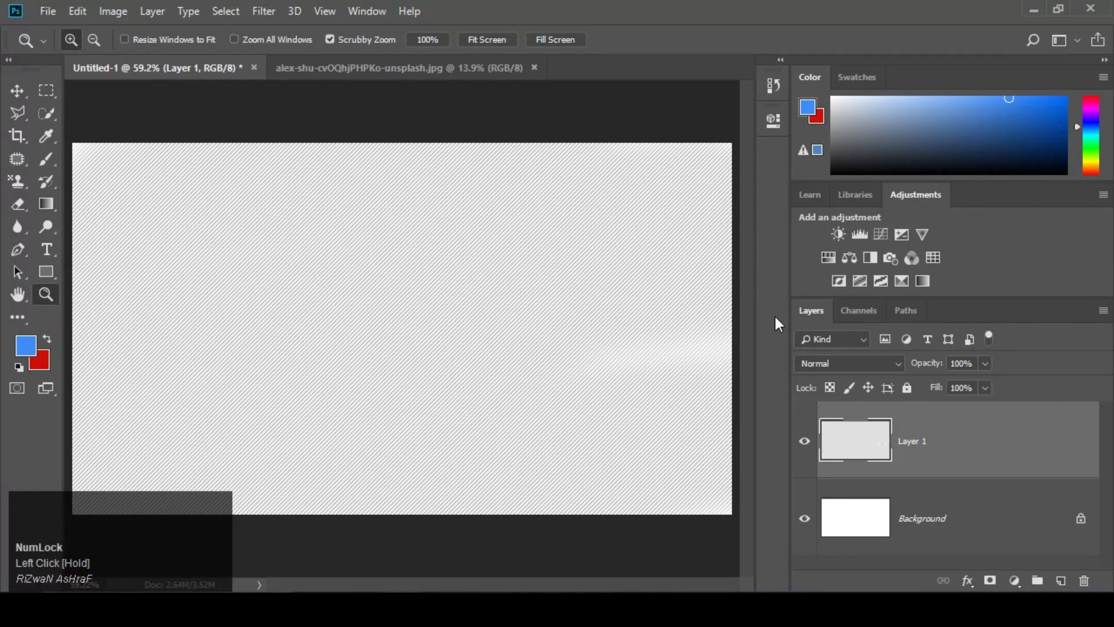
# Replace Layer 1 with a new empty layer and cover it with the concentric-squares pattern using the Pattern Stamp Tool
pyautogui.moveTo(1005, 456); pyautogui.dragTo(1082, 580)
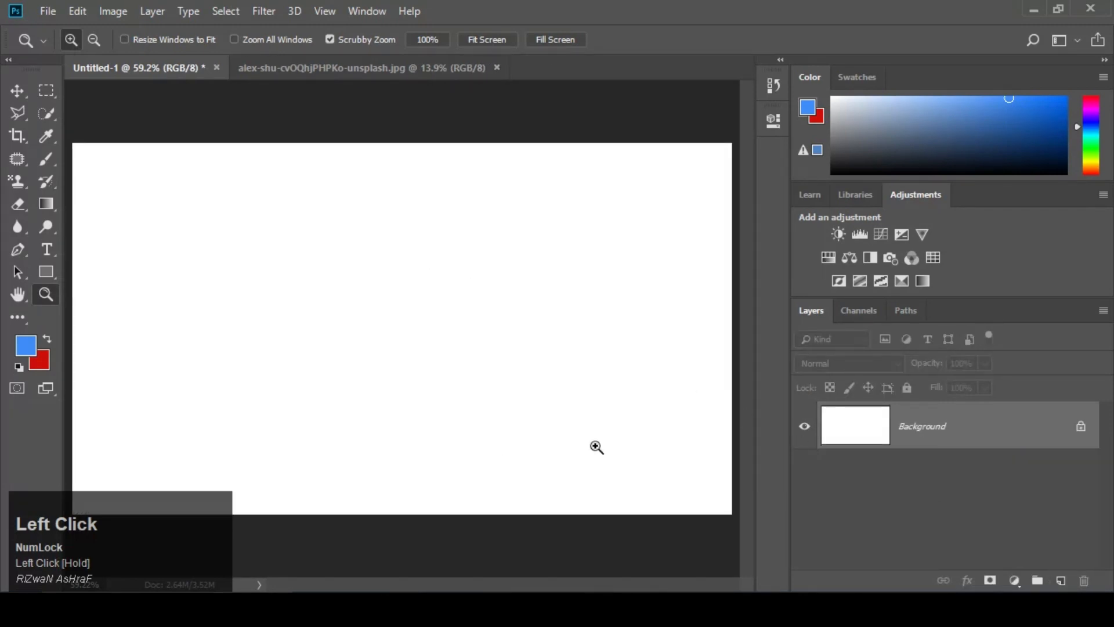
pyautogui.click(1061, 580)
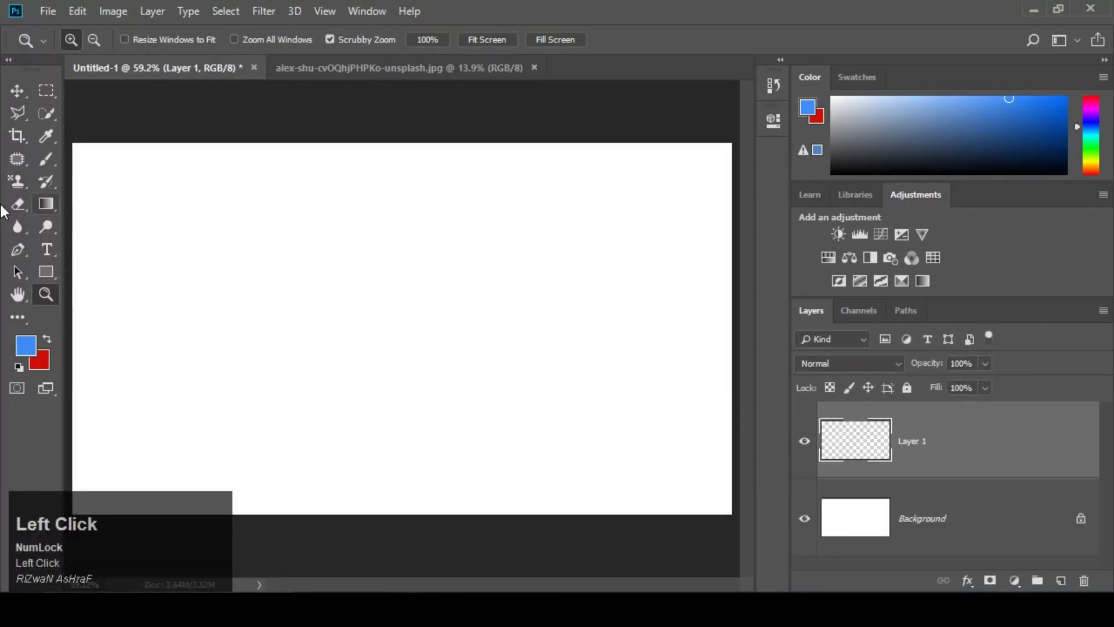
pyautogui.moveTo(16, 181); pyautogui.dragTo(71, 202)
pyautogui.click(529, 40)
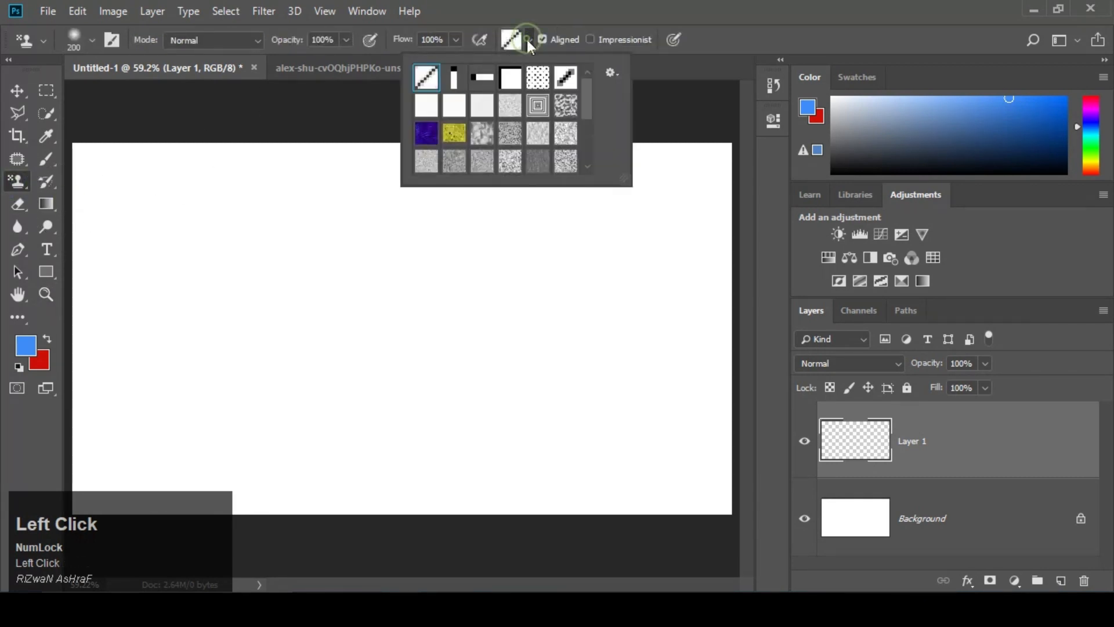
pyautogui.click(528, 113)
pyautogui.moveTo(102, 167)
pyautogui.mouseDown()
pyautogui.moveTo(711, 161)
pyautogui.moveTo(704, 427)
pyautogui.moveTo(714, 482)
pyautogui.moveTo(71, 504)
pyautogui.moveTo(97, 335)
pyautogui.moveTo(98, 171)
pyautogui.moveTo(639, 189)
pyautogui.moveTo(716, 207)
pyautogui.moveTo(537, 236)
pyautogui.moveTo(117, 249)
pyautogui.moveTo(717, 302)
pyautogui.moveTo(131, 332)
pyautogui.moveTo(634, 362)
pyautogui.moveTo(206, 409)
pyautogui.moveTo(137, 439)
pyautogui.moveTo(557, 444)
pyautogui.moveTo(685, 378)
pyautogui.moveTo(771, 413)
pyautogui.moveTo(724, 596)
pyautogui.moveTo(708, 128)
pyautogui.moveTo(353, 478)
pyautogui.moveTo(145, 483)
pyautogui.moveTo(129, 250)
pyautogui.moveTo(638, 380)
pyautogui.mouseUp()
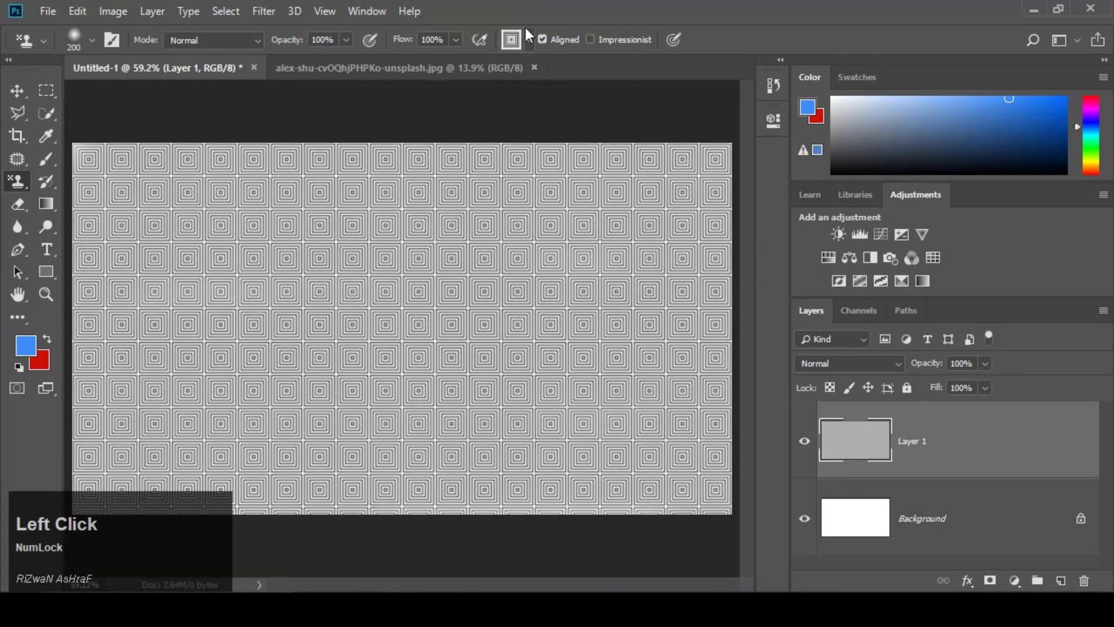
# Paint over the concentric squares with the grey cloudy texture pattern across the canvas
pyautogui.click(530, 42)
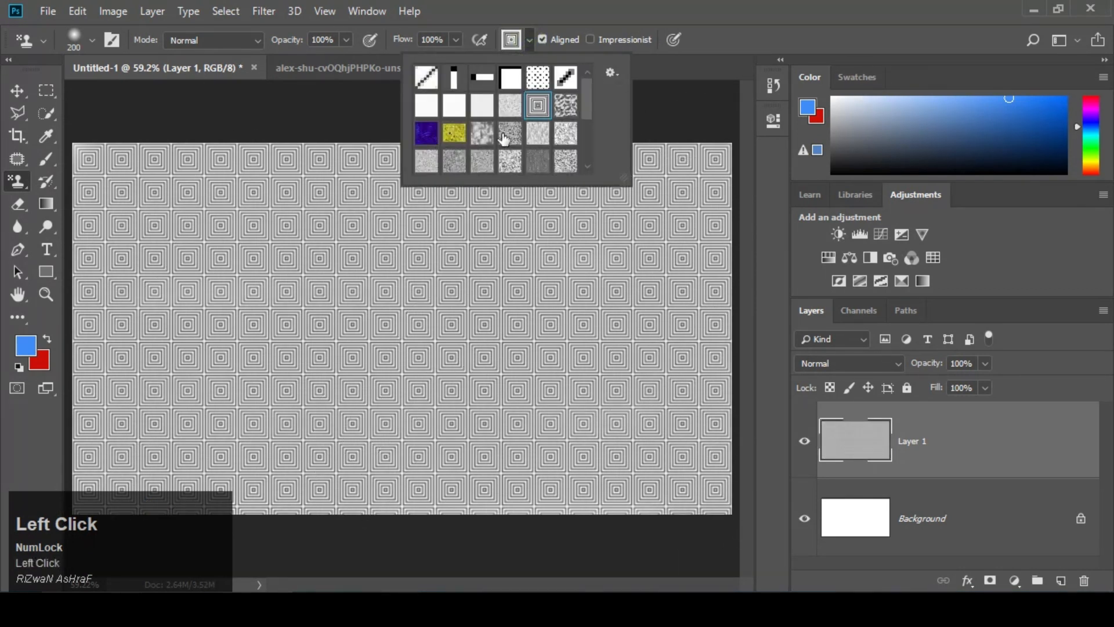
pyautogui.click(486, 139)
pyautogui.moveTo(224, 224)
pyautogui.mouseDown()
pyautogui.moveTo(112, 261)
pyautogui.moveTo(513, 141)
pyautogui.moveTo(834, 164)
pyautogui.moveTo(119, 223)
pyautogui.moveTo(666, 361)
pyautogui.moveTo(95, 368)
pyautogui.moveTo(113, 441)
pyautogui.moveTo(360, 529)
pyautogui.moveTo(609, 529)
pyautogui.moveTo(355, 427)
pyautogui.moveTo(102, 436)
pyautogui.moveTo(355, 192)
pyautogui.moveTo(371, 151)
pyautogui.mouseUp()
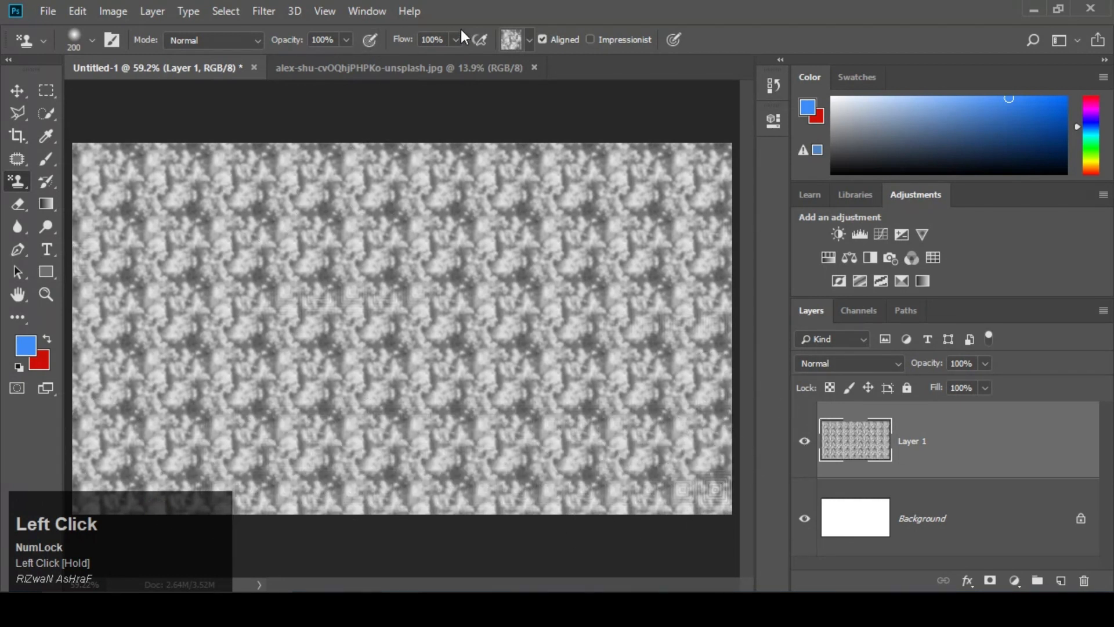
# Cover the grey texture on Layer 1 with the purple-blue pattern across the canvas
pyautogui.click(527, 39)
pyautogui.click(427, 132)
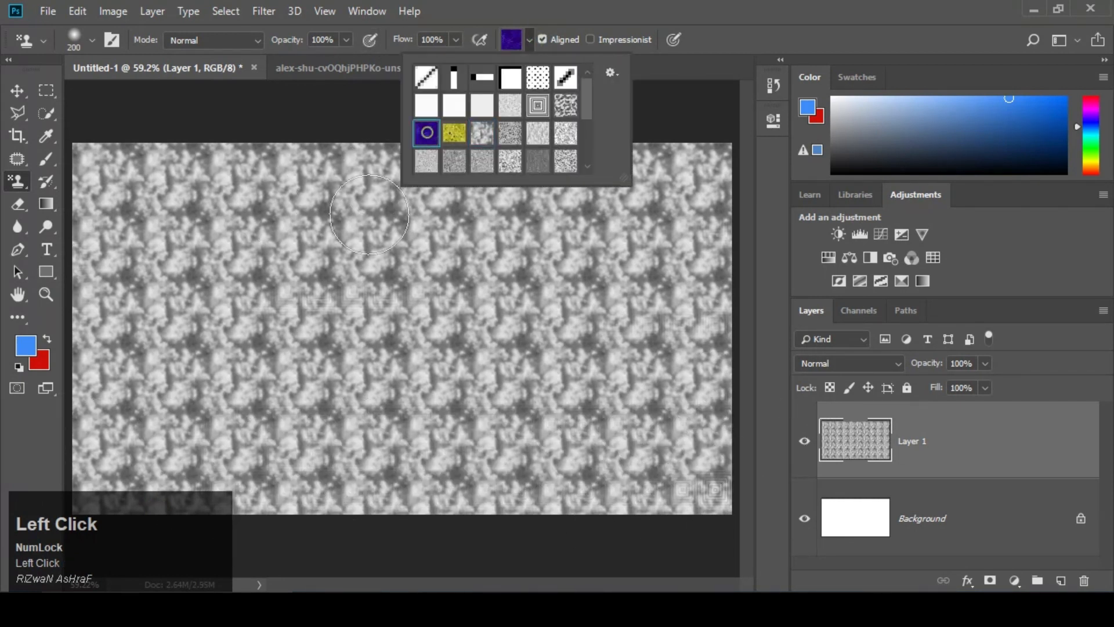
pyautogui.moveTo(110, 180)
pyautogui.mouseDown()
pyautogui.moveTo(95, 186)
pyautogui.moveTo(99, 221)
pyautogui.moveTo(741, 258)
pyautogui.moveTo(423, 256)
pyautogui.moveTo(286, 311)
pyautogui.moveTo(610, 325)
pyautogui.moveTo(123, 360)
pyautogui.moveTo(490, 373)
pyautogui.moveTo(649, 405)
pyautogui.moveTo(110, 458)
pyautogui.moveTo(577, 491)
pyautogui.moveTo(119, 485)
pyautogui.moveTo(127, 432)
pyautogui.mouseUp()
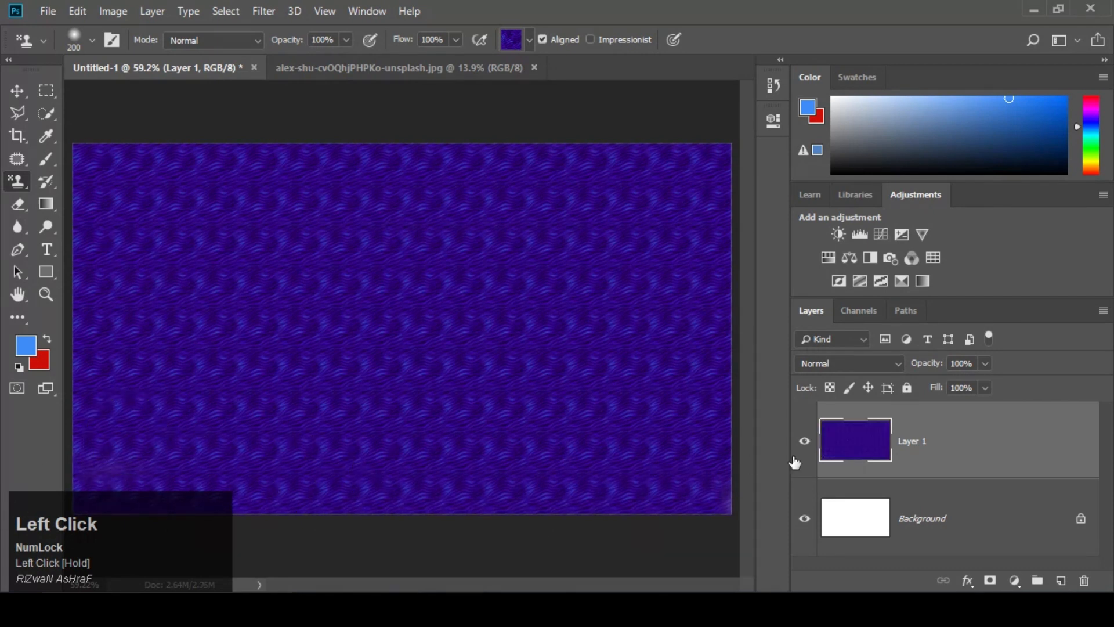
# Delete the purple-patterned Layer 1 from the document
pyautogui.moveTo(996, 459); pyautogui.dragTo(1062, 580)
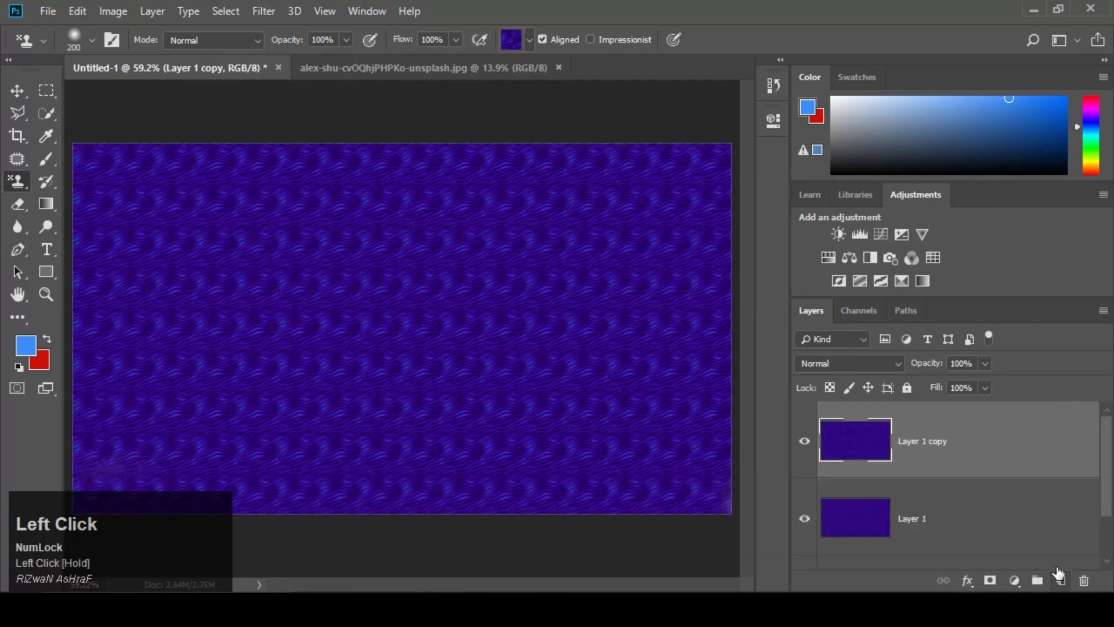
pyautogui.hotkey('ctrl', 'z')
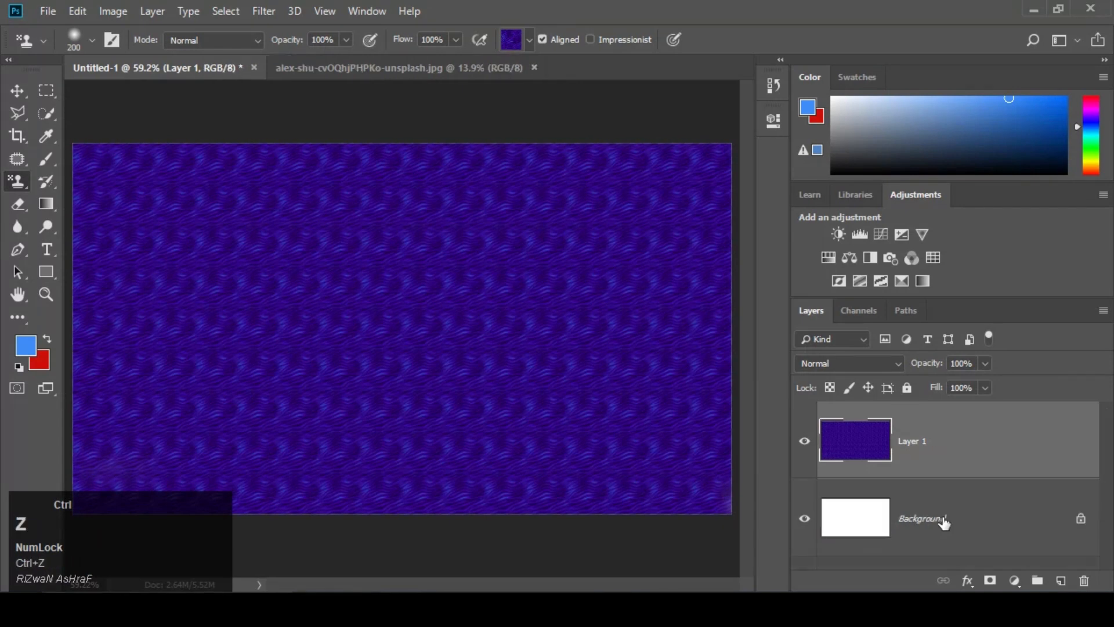
pyautogui.moveTo(955, 473); pyautogui.dragTo(1083, 583)
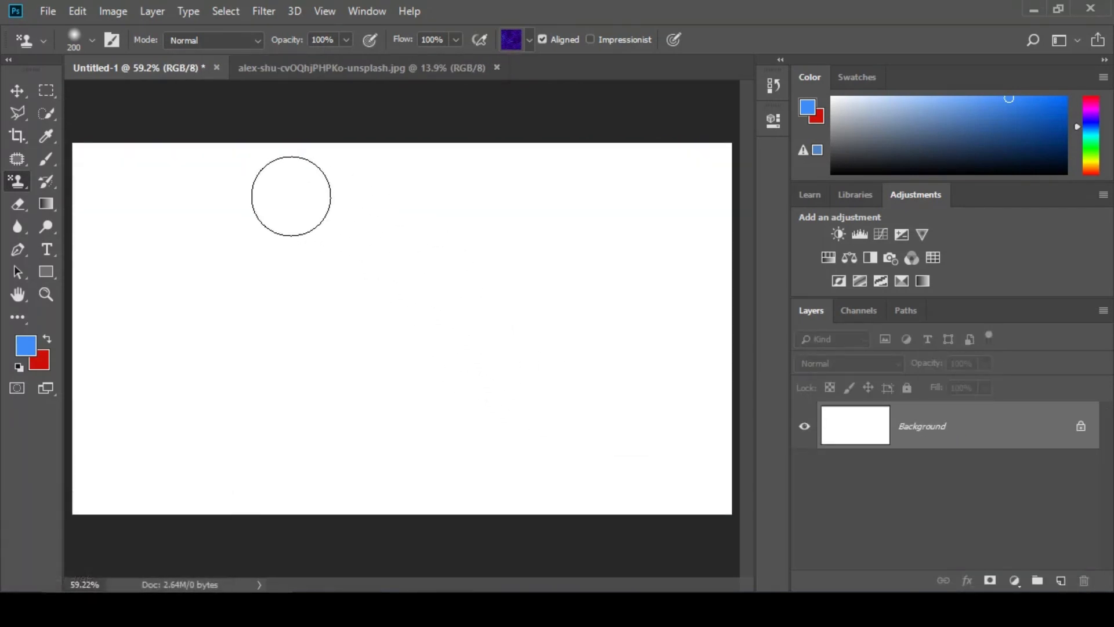
# Add a new empty layer and draw a large rectangular marquee selection around the middle of the canvas
pyautogui.click(16, 90)
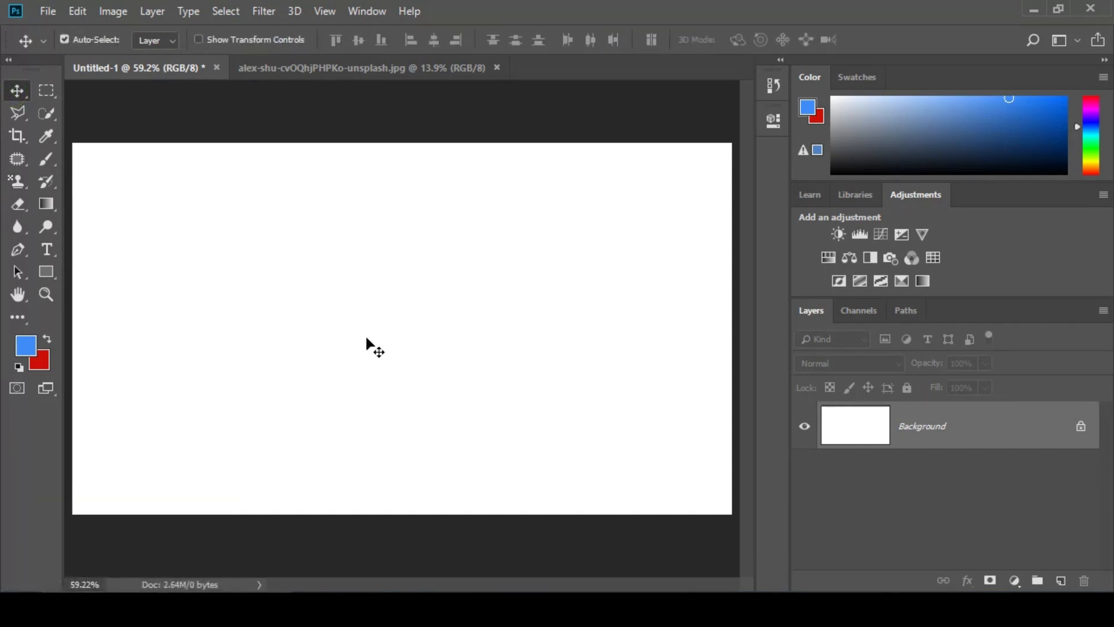
pyautogui.click(1061, 580)
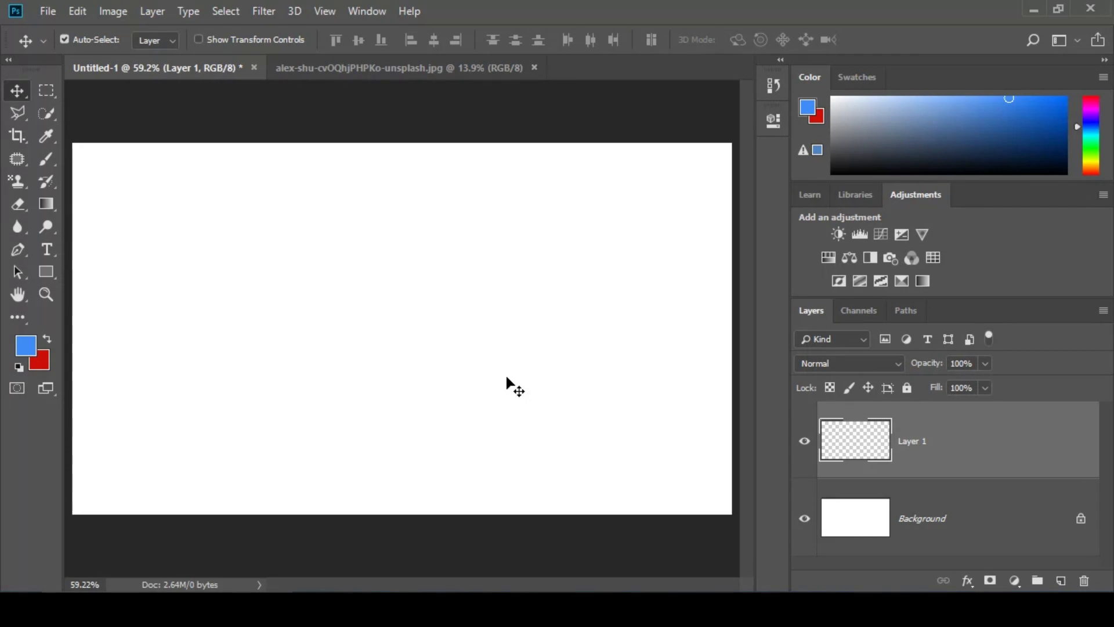
pyautogui.click(46, 91)
pyautogui.moveTo(220, 240); pyautogui.dragTo(555, 450)
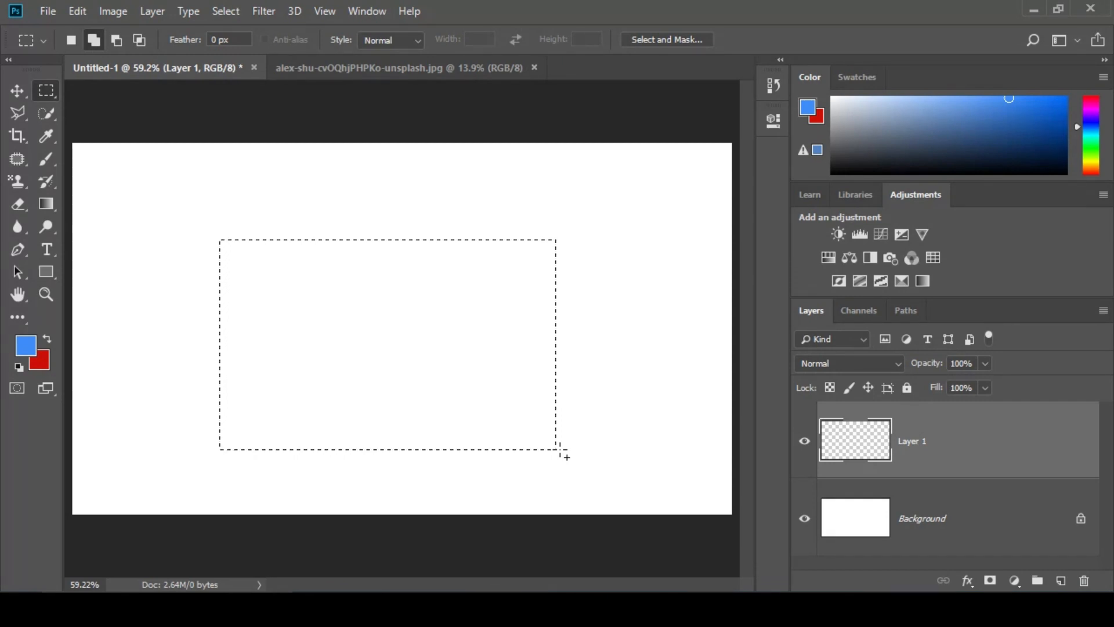
# Fill the rectangular selection on Layer 1 with the red rock pattern at 100% opacity in Normal mode and deselect it
pyautogui.hotkey('shift', 'i')
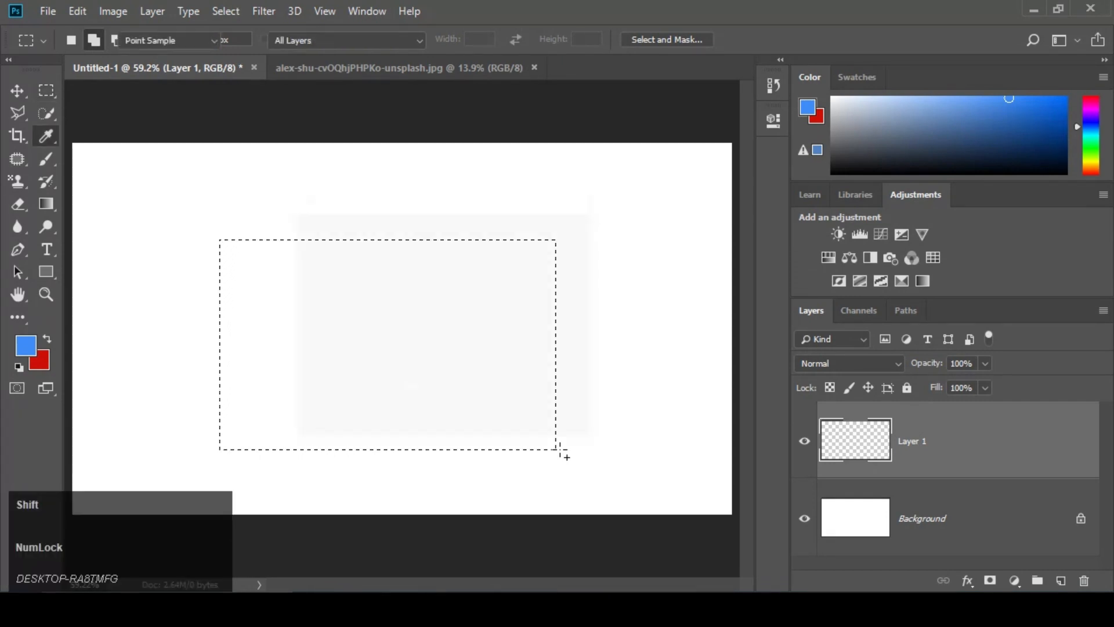
pyautogui.hotkey('shift', 'F5')
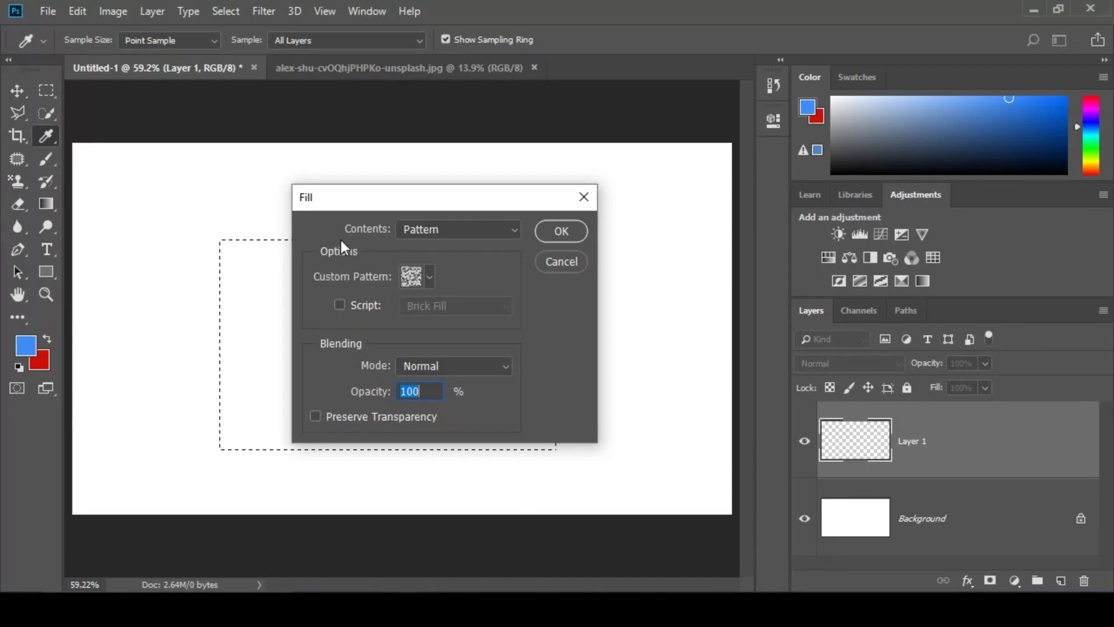
pyautogui.click(462, 232)
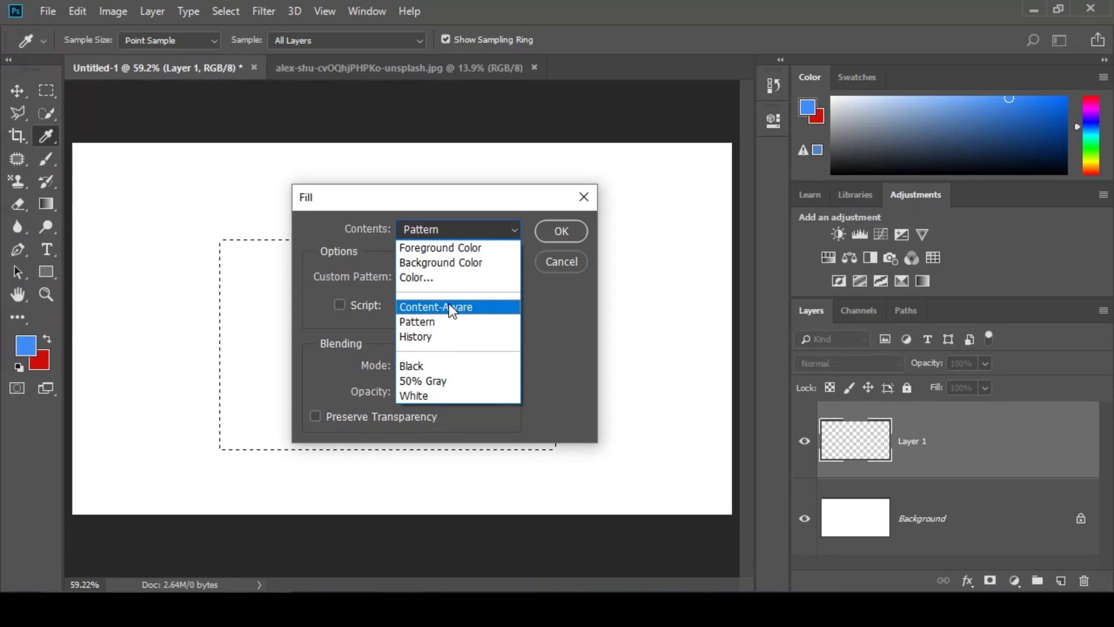
pyautogui.click(429, 327)
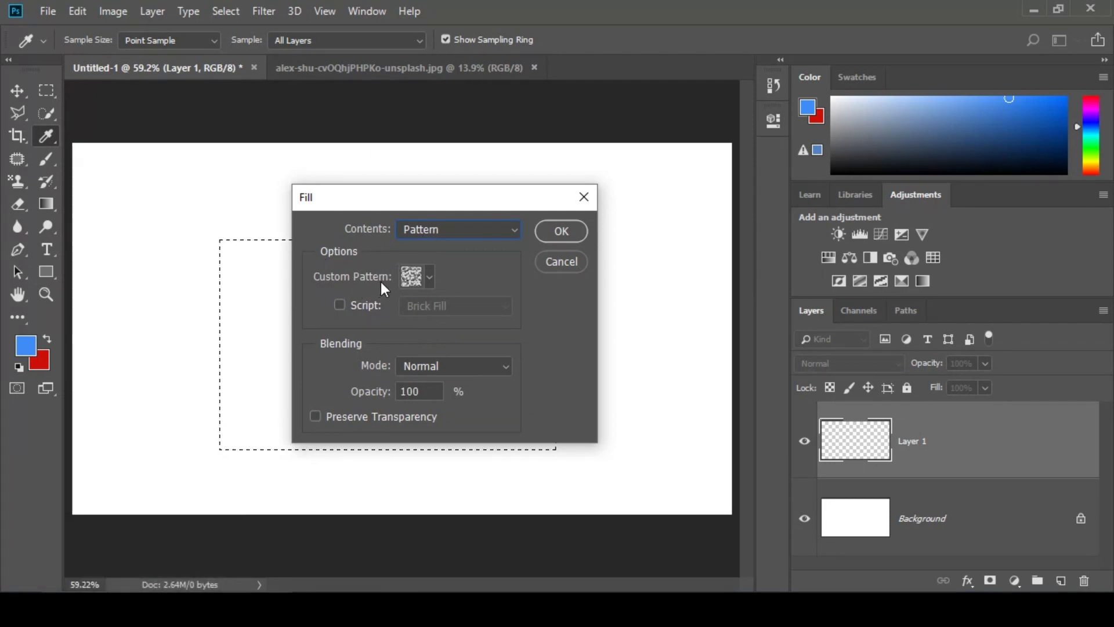
pyautogui.click(430, 279)
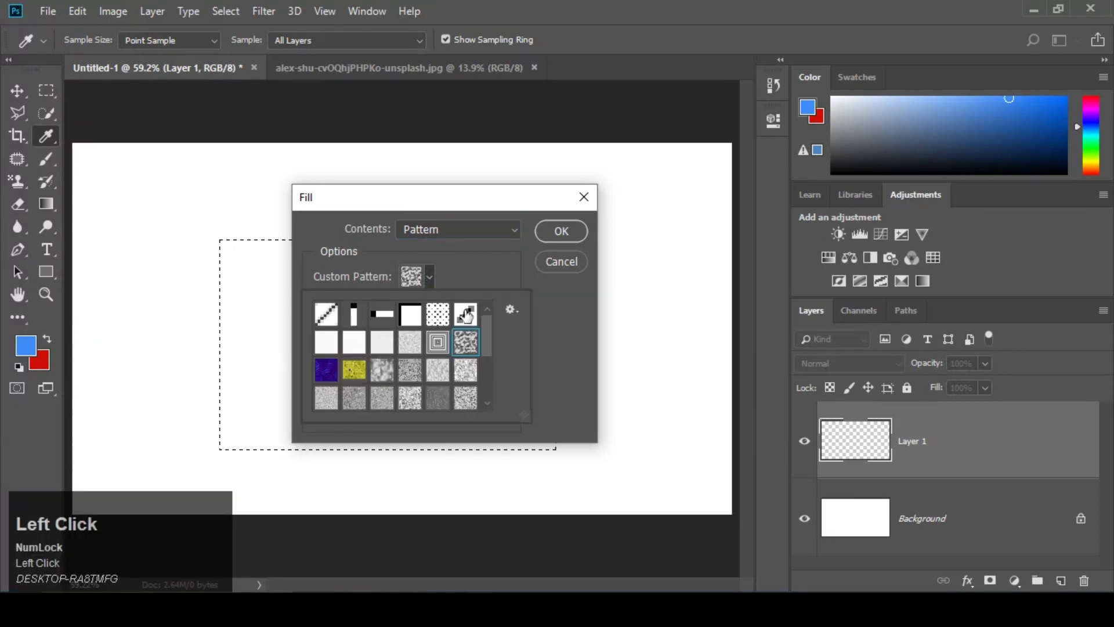
pyautogui.moveTo(487, 329); pyautogui.dragTo(409, 376)
pyautogui.click(409, 374)
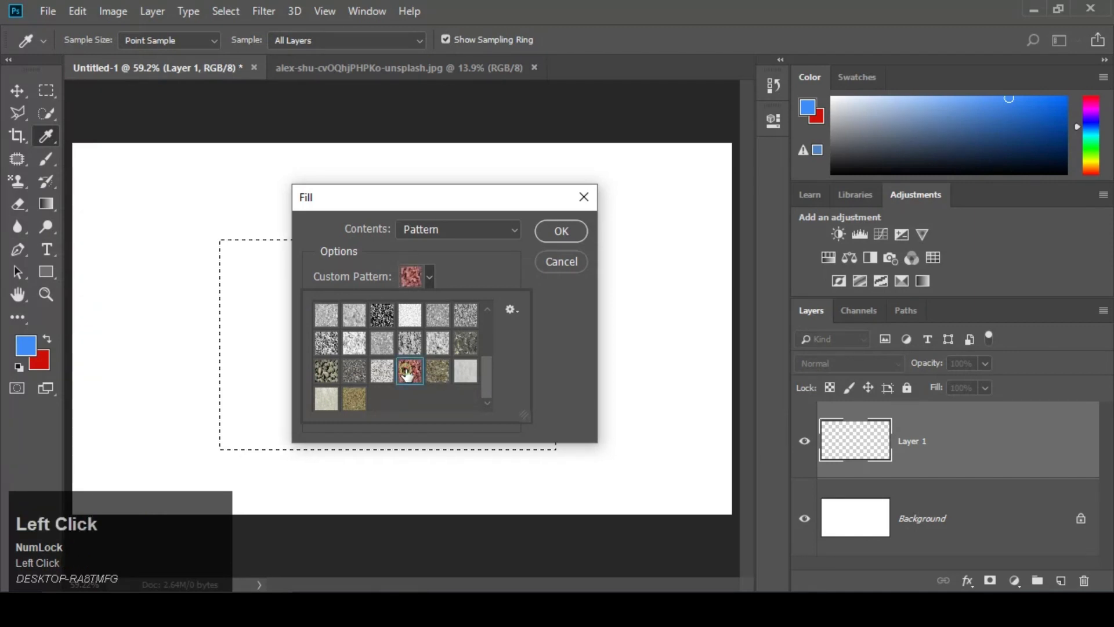
pyautogui.click(549, 229)
pyautogui.click(549, 229)
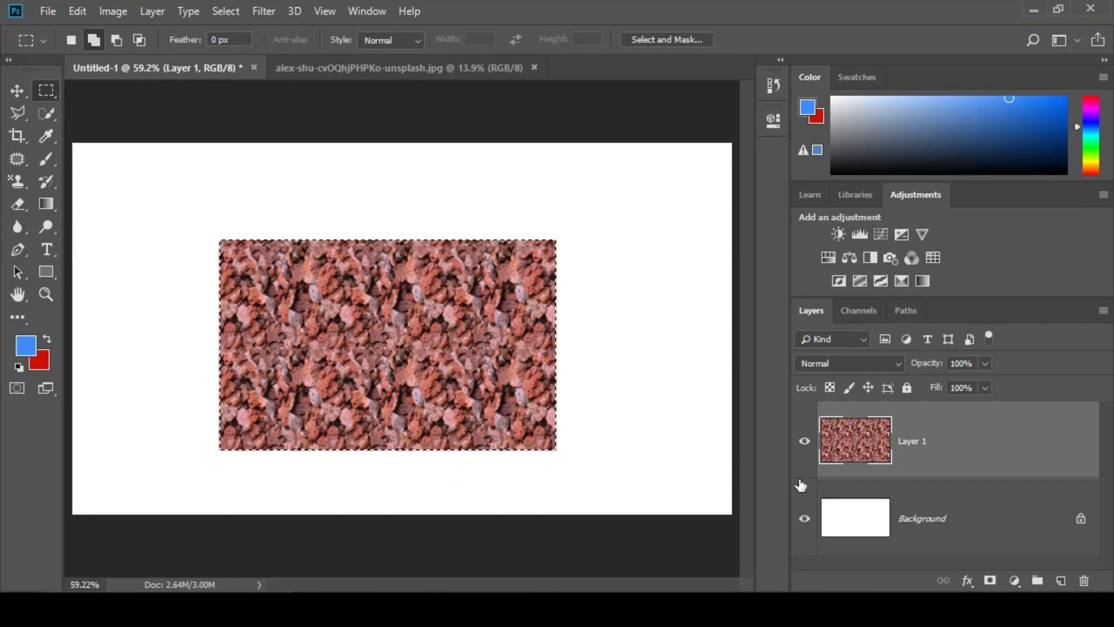
pyautogui.press('ctrl')
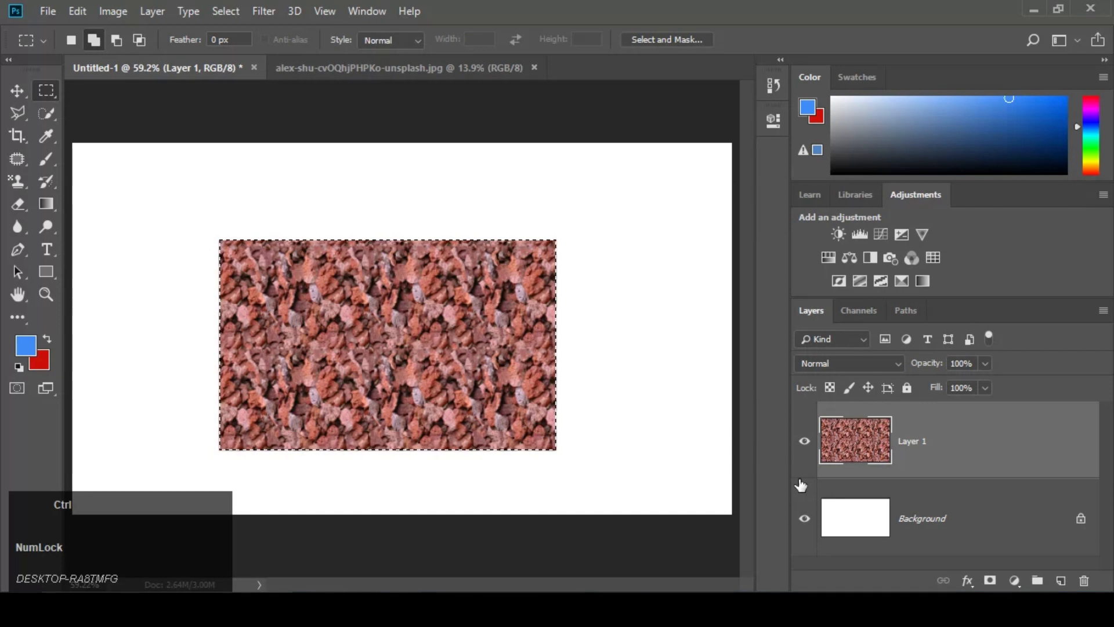
pyautogui.hotkey('ctrl', 'd')
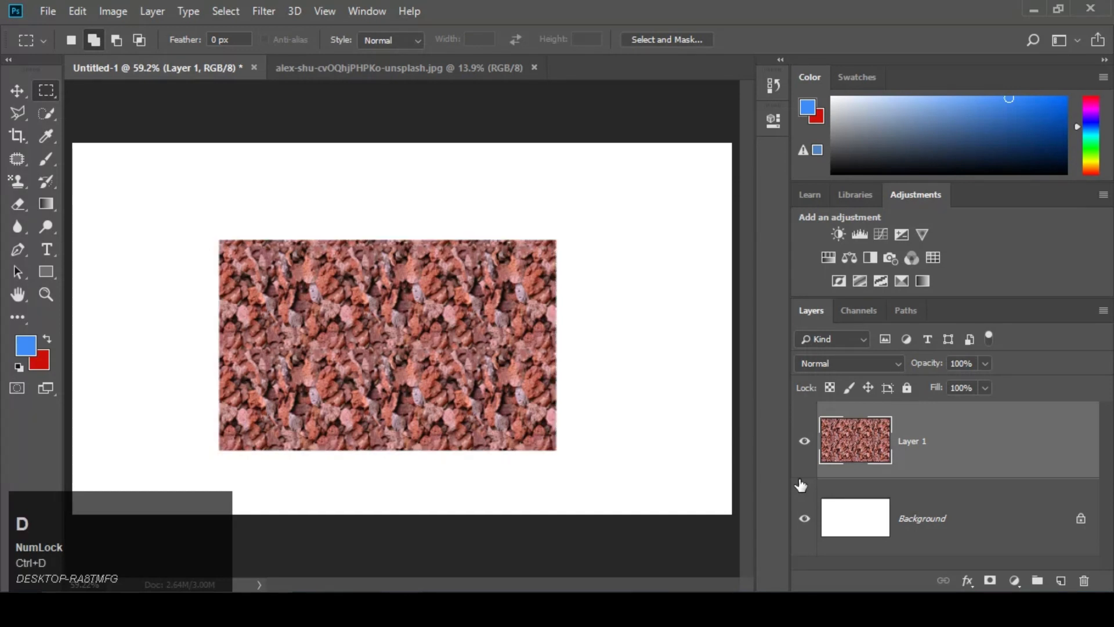
# Fill the whole of Layer 1 with the grey-green pebble pattern using the Fill command
pyautogui.hotkey('shift', 'F5')
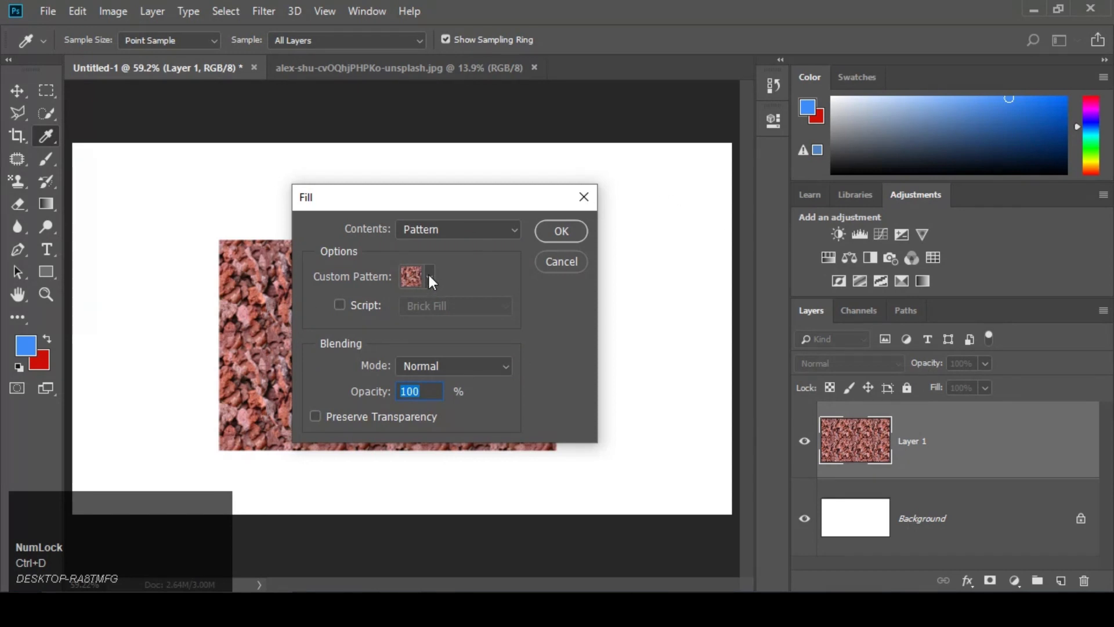
pyautogui.click(424, 229)
pyautogui.click(413, 321)
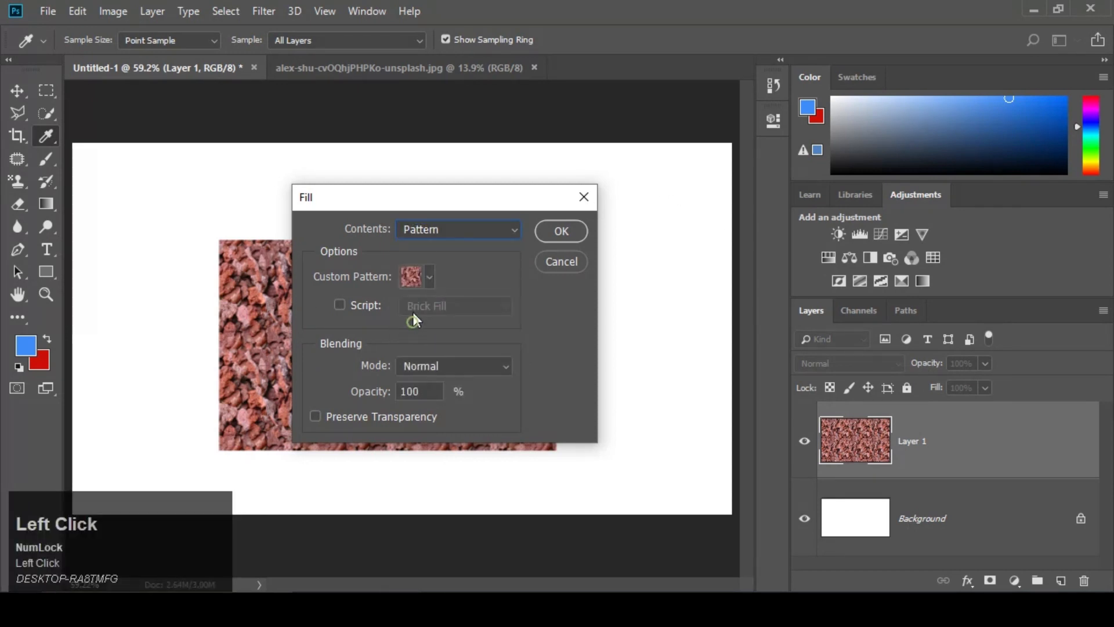
pyautogui.click(423, 281)
pyautogui.click(359, 401)
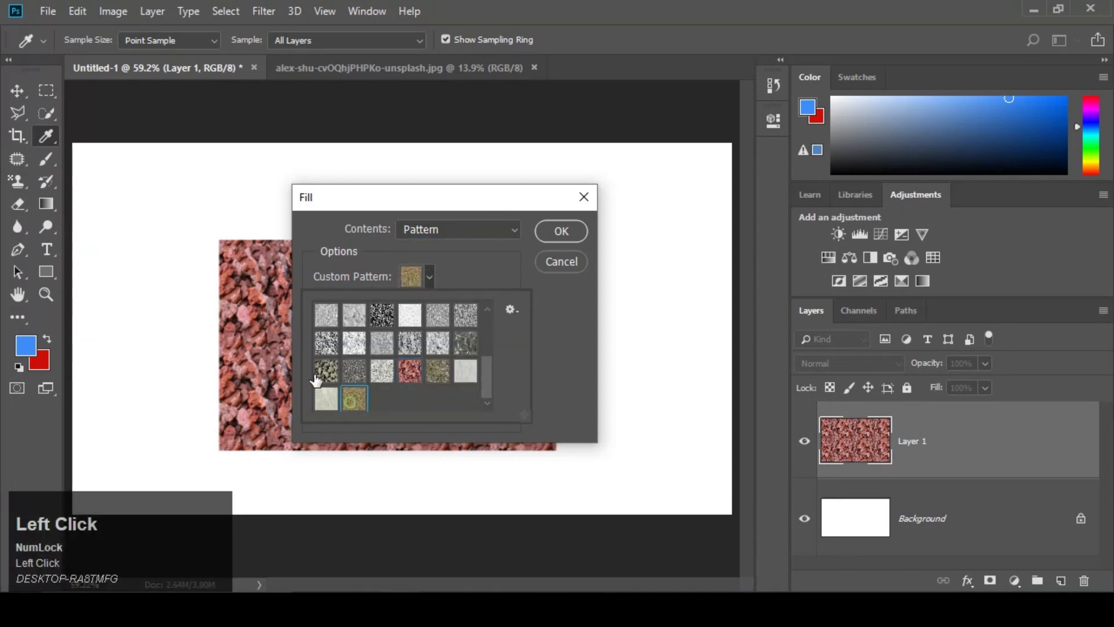
pyautogui.click(317, 375)
pyautogui.click(568, 229)
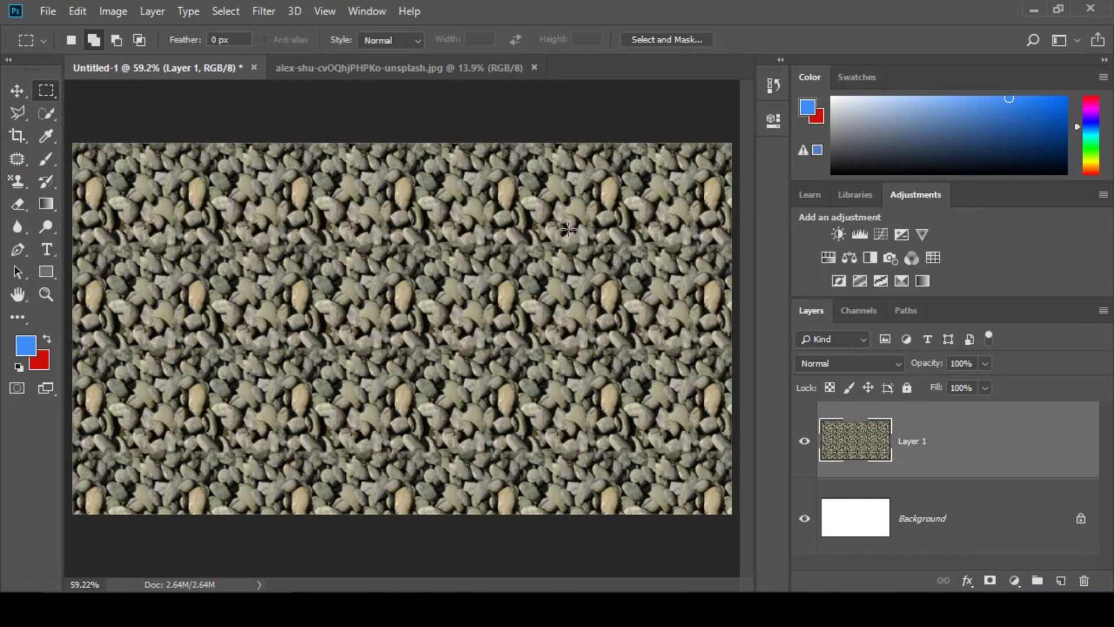
# Replace the pebble-filled Layer 1 with a new empty layer and activate the Pattern Stamp Tool
pyautogui.moveTo(1015, 430); pyautogui.dragTo(1082, 582)
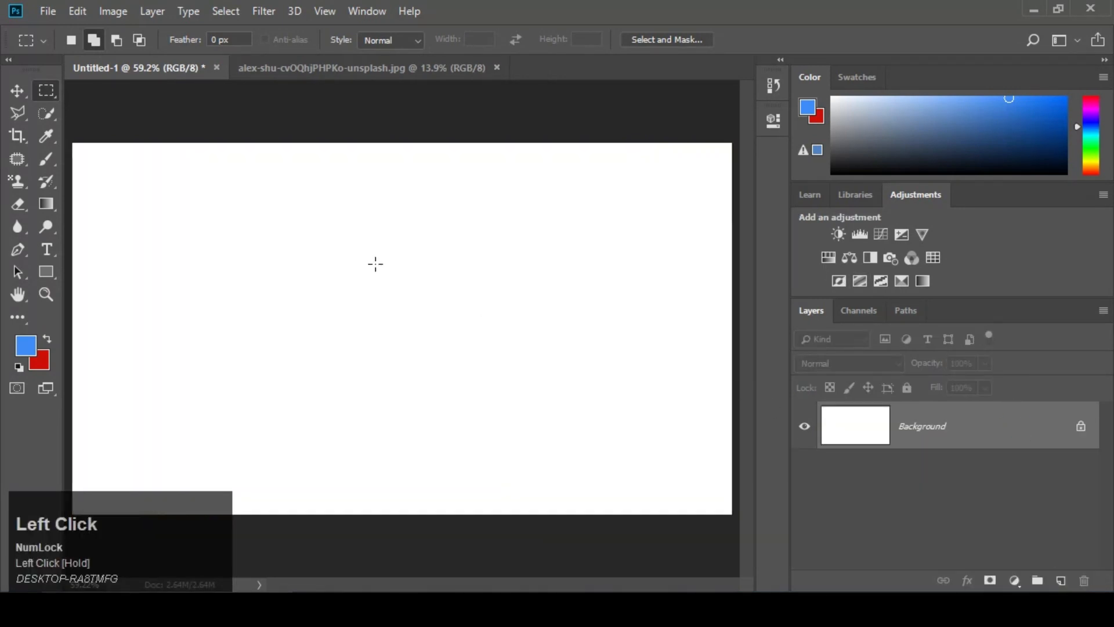
pyautogui.click(20, 182)
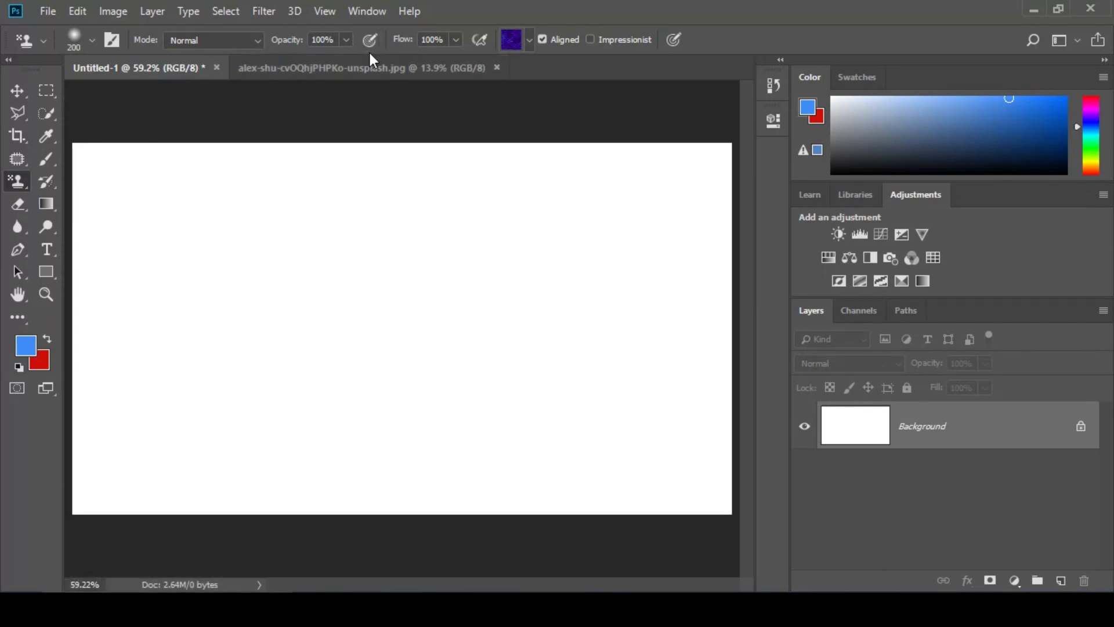
pyautogui.click(1063, 581)
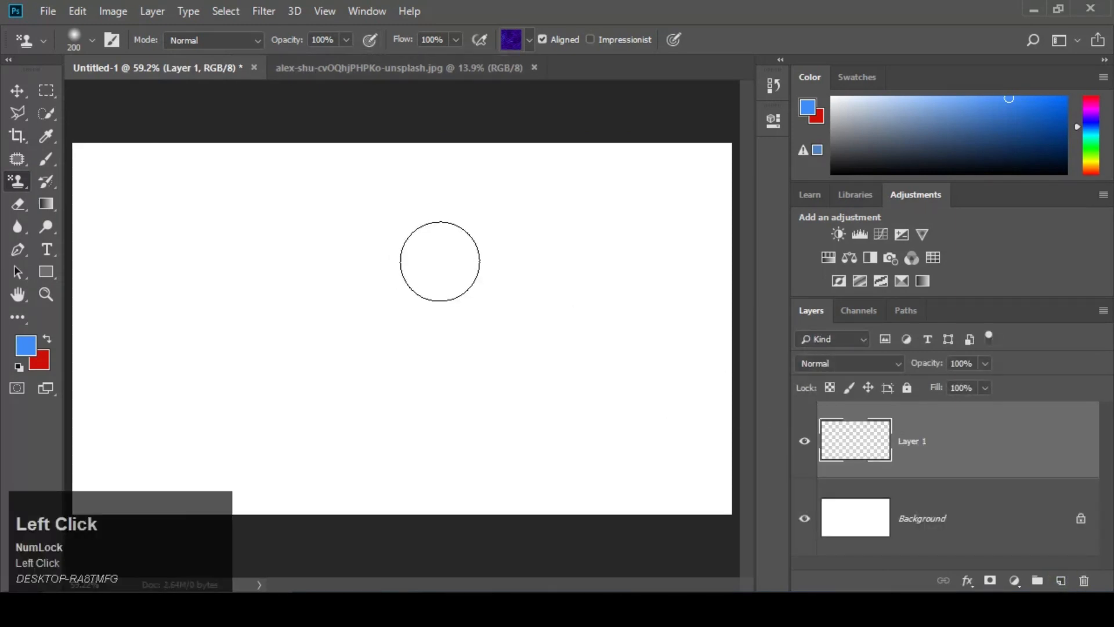
# Append the Legacy Patterns set to the Pattern Stamp Tool's current patterns
pyautogui.click(530, 40)
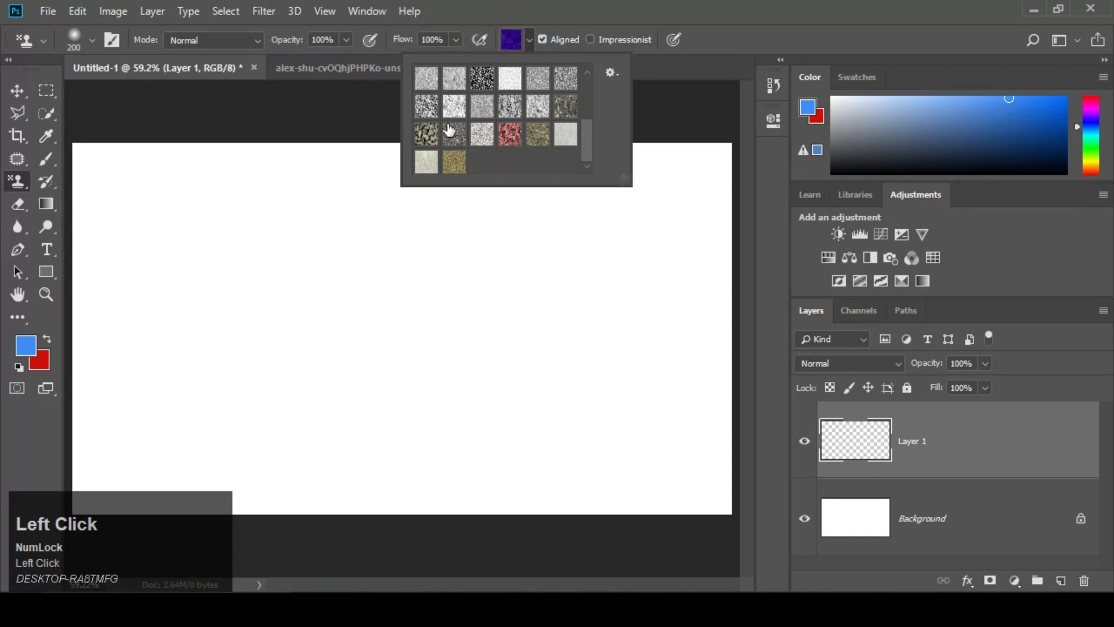
pyautogui.click(611, 72)
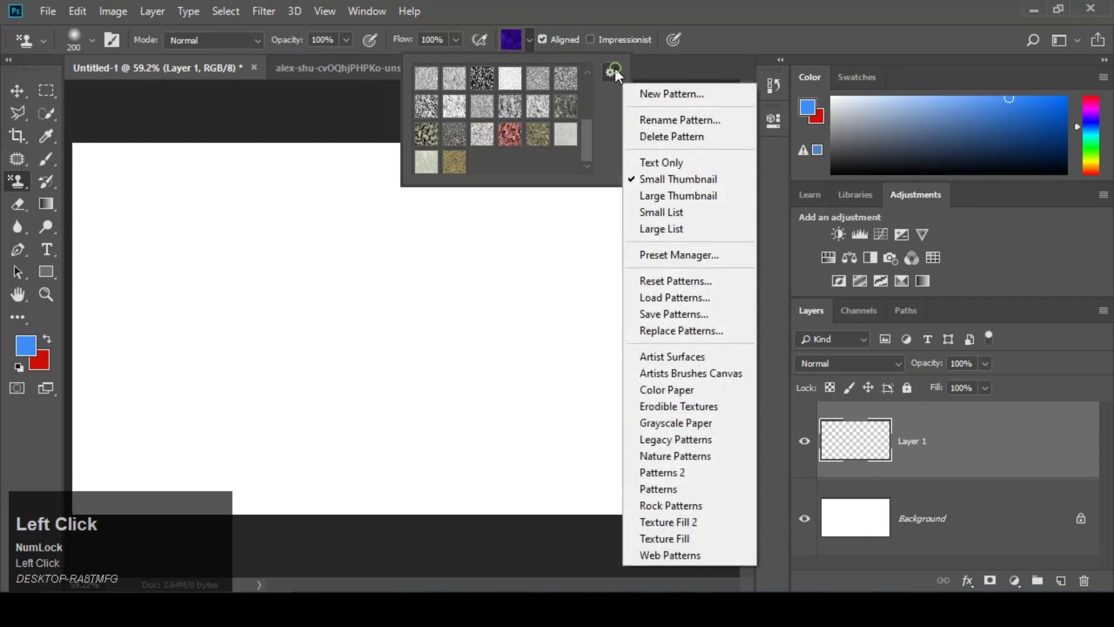
pyautogui.click(673, 438)
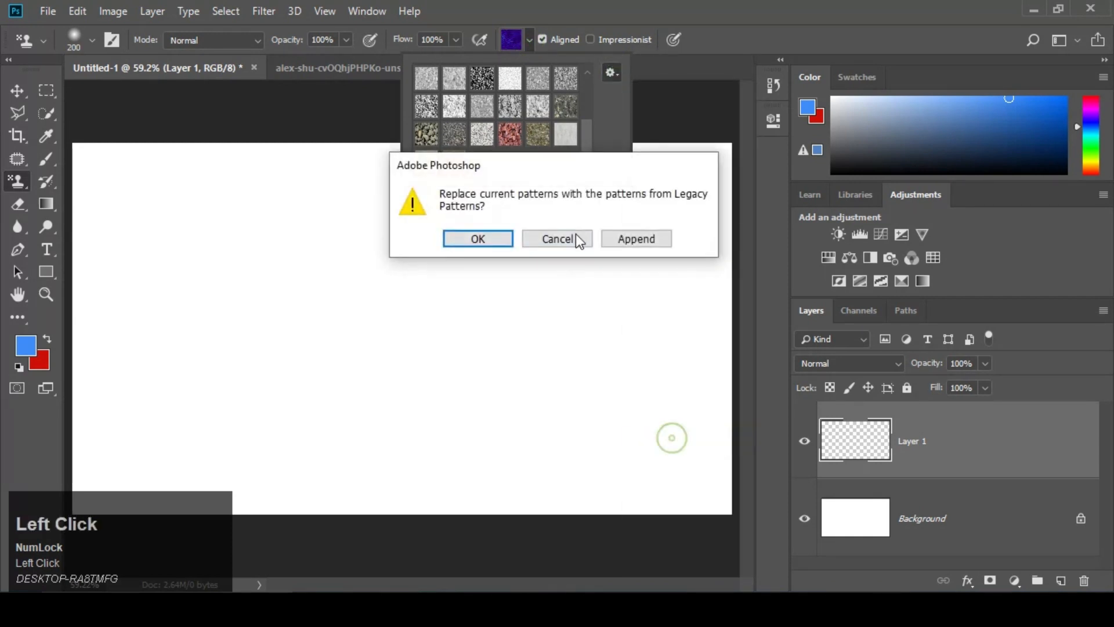
pyautogui.click(648, 244)
pyautogui.moveTo(586, 134); pyautogui.dragTo(586, 142)
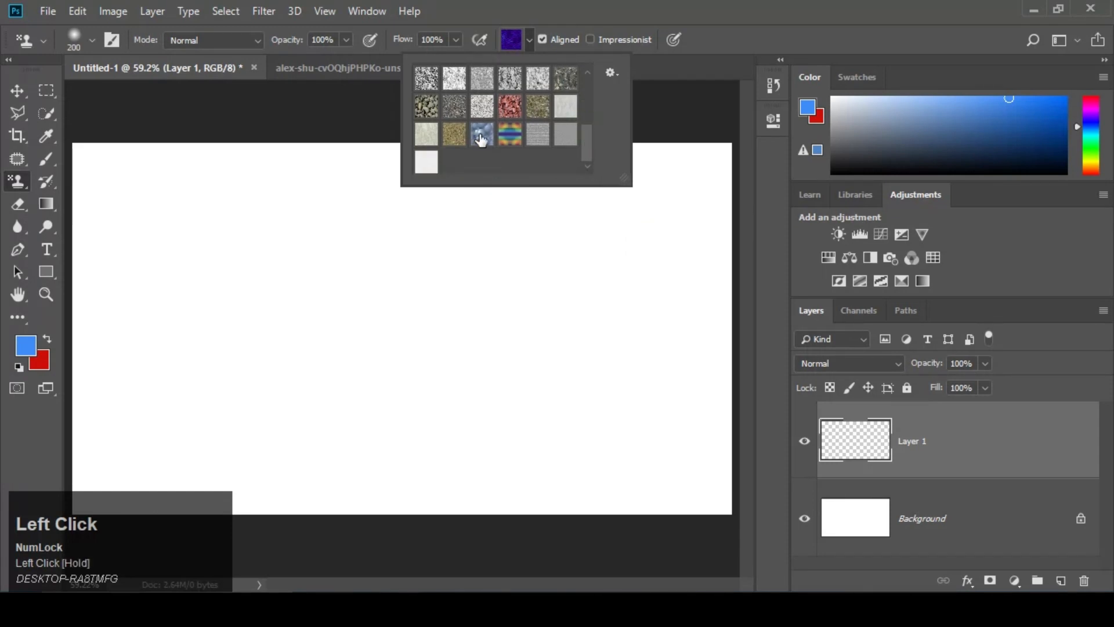
# Choose the rainbow-coloured legacy pattern, try a stroke across the upper part of Layer 1 and undo it
pyautogui.click(510, 135)
pyautogui.moveTo(134, 237); pyautogui.dragTo(423, 240)
pyautogui.hotkey('ctrl', 'alt', 'z')
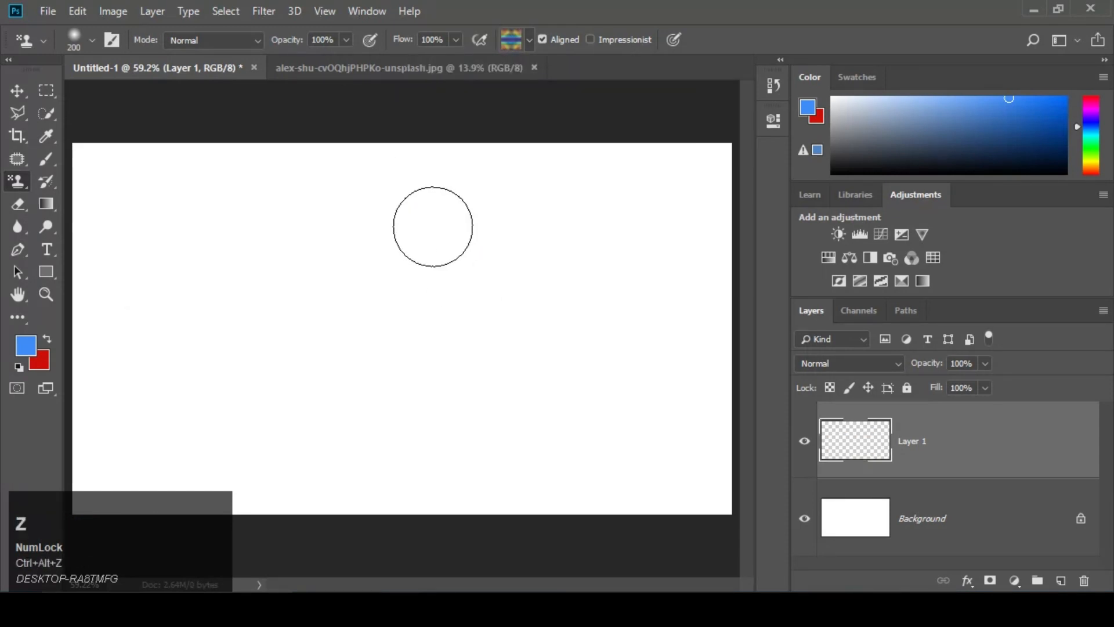
# Enlarge the brush to 700 and cover all of Layer 1 with the rainbow-coloured pattern
pyautogui.press(']')
pyautogui.press(']')
pyautogui.press(']')
pyautogui.press(']')
pyautogui.press(']')
pyautogui.press(']')
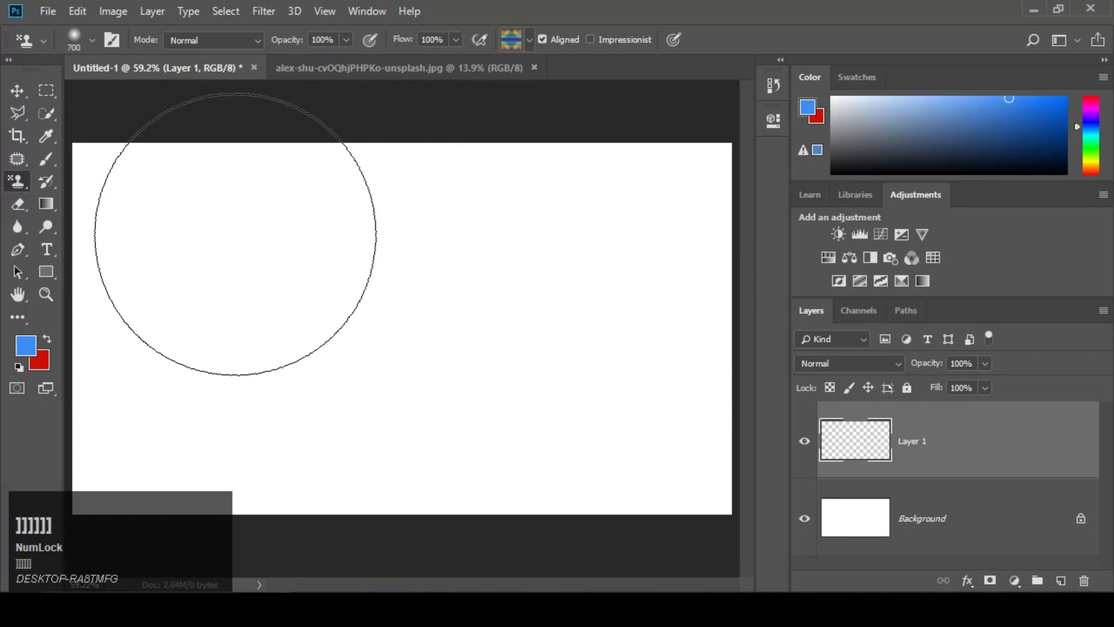
pyautogui.moveTo(161, 217)
pyautogui.mouseDown()
pyautogui.moveTo(604, 192)
pyautogui.moveTo(621, 410)
pyautogui.moveTo(268, 448)
pyautogui.moveTo(174, 255)
pyautogui.moveTo(684, 441)
pyautogui.moveTo(203, 418)
pyautogui.moveTo(325, 174)
pyautogui.moveTo(742, 510)
pyautogui.moveTo(453, 359)
pyautogui.moveTo(336, 231)
pyautogui.moveTo(406, 348)
pyautogui.moveTo(705, 371)
pyautogui.mouseUp()
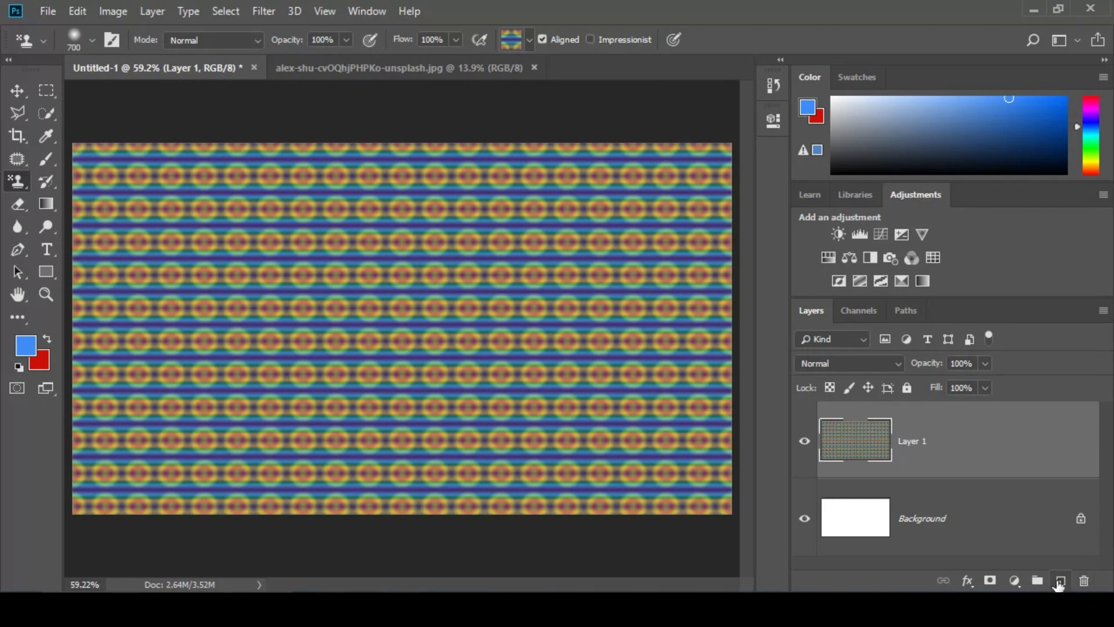
# Add an empty layer above Layer 1 and hide Layer 1
pyautogui.click(1060, 580)
pyautogui.click(805, 519)
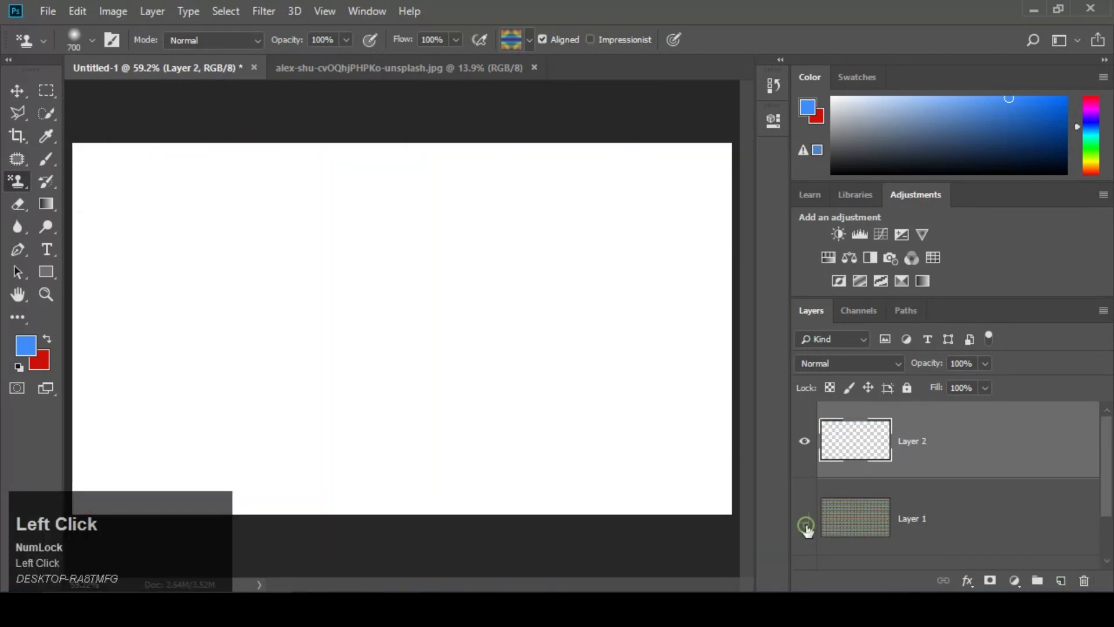
# Lower the Pattern Stamp Tool's opacity to 37% and cover Layer 2 with the rainbow-coloured pattern
pyautogui.click(346, 40)
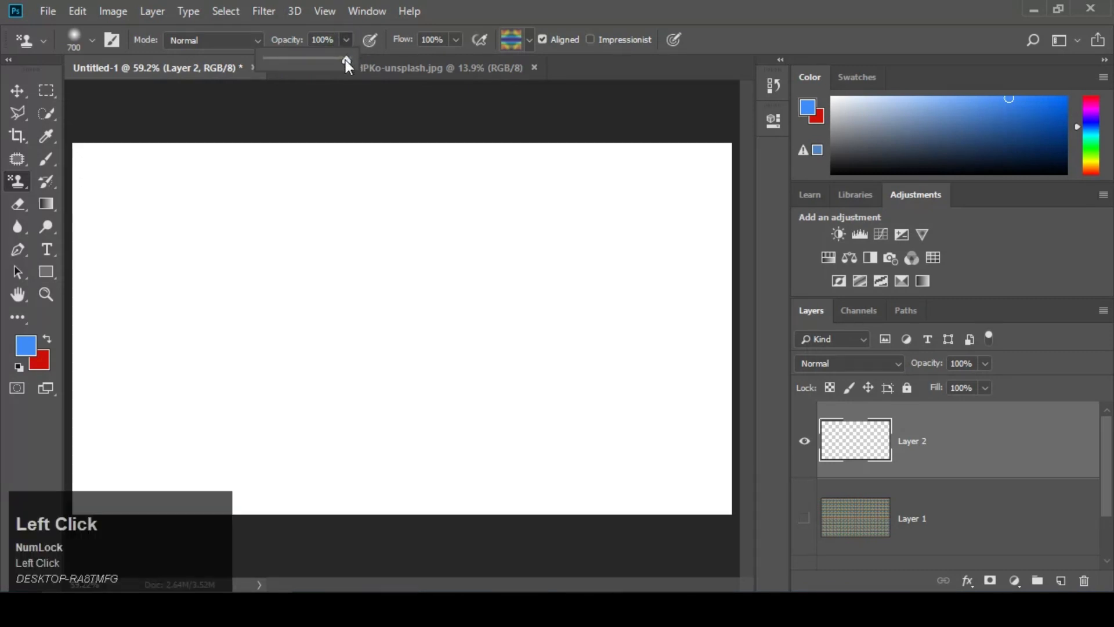
pyautogui.moveTo(346, 61); pyautogui.dragTo(298, 66)
pyautogui.moveTo(226, 232)
pyautogui.mouseDown()
pyautogui.moveTo(354, 217)
pyautogui.moveTo(621, 224)
pyautogui.moveTo(626, 368)
pyautogui.moveTo(422, 434)
pyautogui.moveTo(149, 403)
pyautogui.moveTo(34, 325)
pyautogui.moveTo(856, 186)
pyautogui.moveTo(754, 473)
pyautogui.moveTo(218, 398)
pyautogui.moveTo(497, 174)
pyautogui.moveTo(736, 398)
pyautogui.moveTo(390, 473)
pyautogui.moveTo(174, 398)
pyautogui.moveTo(6, 414)
pyautogui.moveTo(427, 154)
pyautogui.moveTo(713, 155)
pyautogui.moveTo(673, 500)
pyautogui.moveTo(209, 467)
pyautogui.moveTo(216, 226)
pyautogui.moveTo(489, 232)
pyautogui.moveTo(659, 298)
pyautogui.moveTo(356, 403)
pyautogui.moveTo(174, 232)
pyautogui.moveTo(787, 193)
pyautogui.moveTo(582, 510)
pyautogui.moveTo(587, 522)
pyautogui.moveTo(610, 499)
pyautogui.mouseUp()
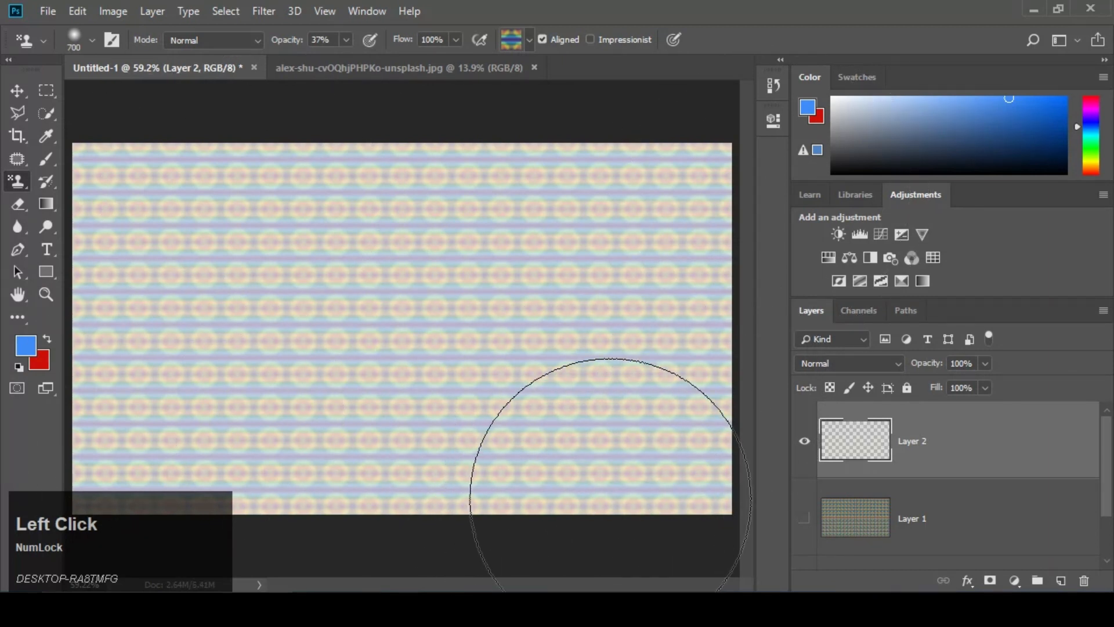
# Build up the rainbow-coloured pattern on Layer 2 with repeated overlapping strokes at 37% opacity
pyautogui.moveTo(227, 240)
pyautogui.mouseDown()
pyautogui.moveTo(564, 246)
pyautogui.moveTo(646, 373)
pyautogui.moveTo(324, 464)
pyautogui.moveTo(211, 224)
pyautogui.moveTo(781, 292)
pyautogui.moveTo(515, 435)
pyautogui.moveTo(371, 348)
pyautogui.moveTo(460, 224)
pyautogui.moveTo(153, 268)
pyautogui.moveTo(157, 356)
pyautogui.moveTo(726, 383)
pyautogui.moveTo(3, 362)
pyautogui.moveTo(105, 394)
pyautogui.moveTo(510, 377)
pyautogui.moveTo(528, 395)
pyautogui.mouseUp()
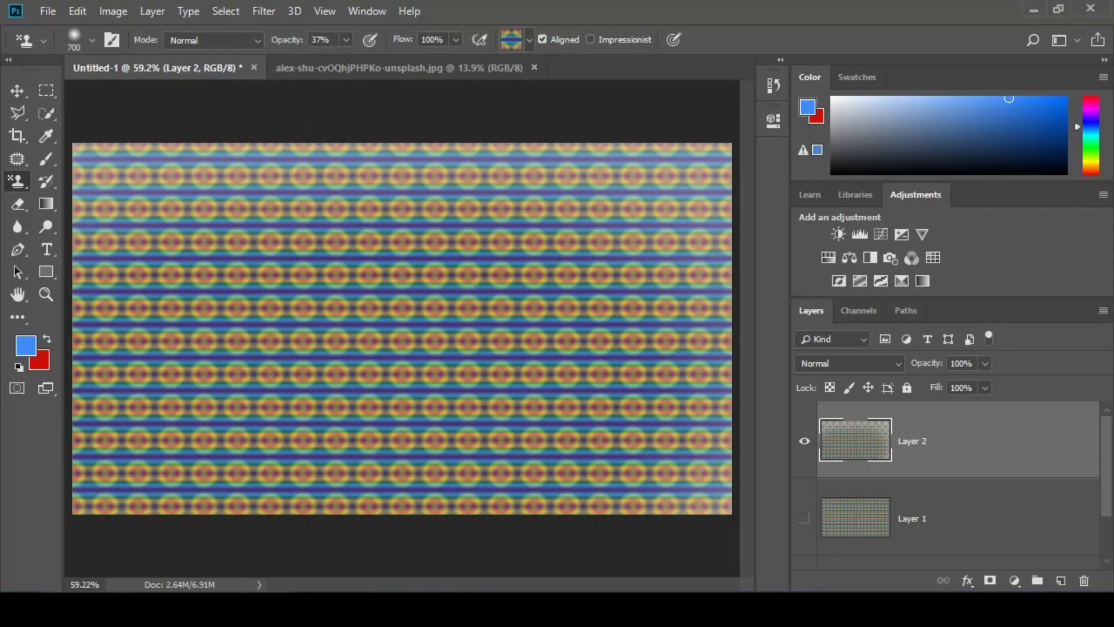
pyautogui.moveTo(115, 192); pyautogui.dragTo(833, 170)
pyautogui.click(46, 227)
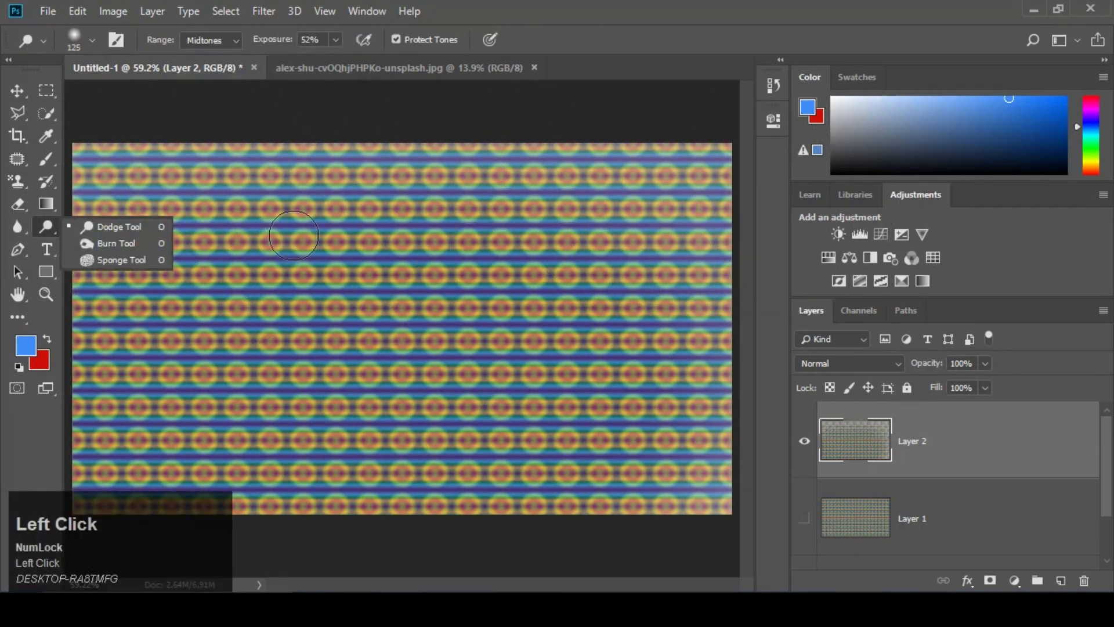
pyautogui.click(18, 181)
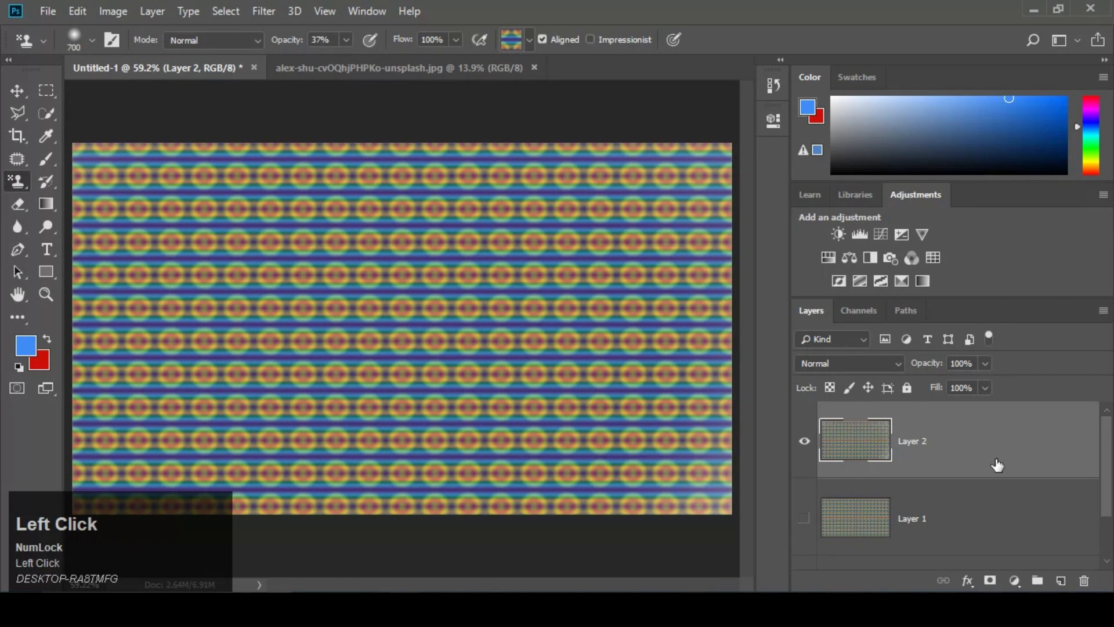
# Replace the painted Layer 2 with a new empty layer and set the Pattern Stamp Tool's opacity to 100%
pyautogui.moveTo(996, 464); pyautogui.dragTo(1064, 581)
pyautogui.click(1061, 580)
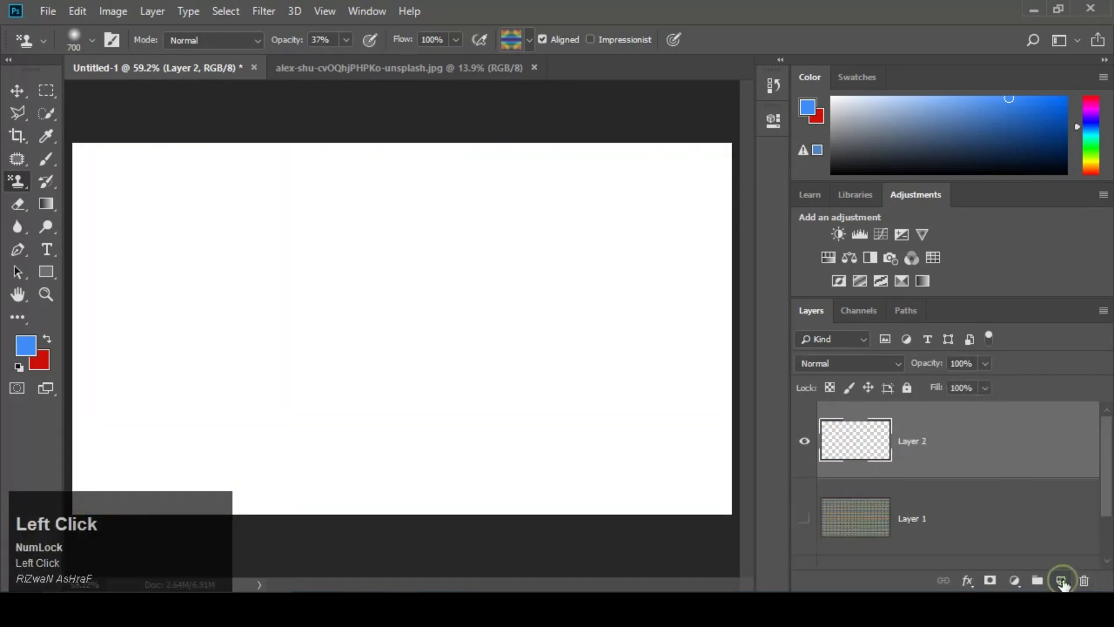
pyautogui.moveTo(345, 39); pyautogui.dragTo(447, 41)
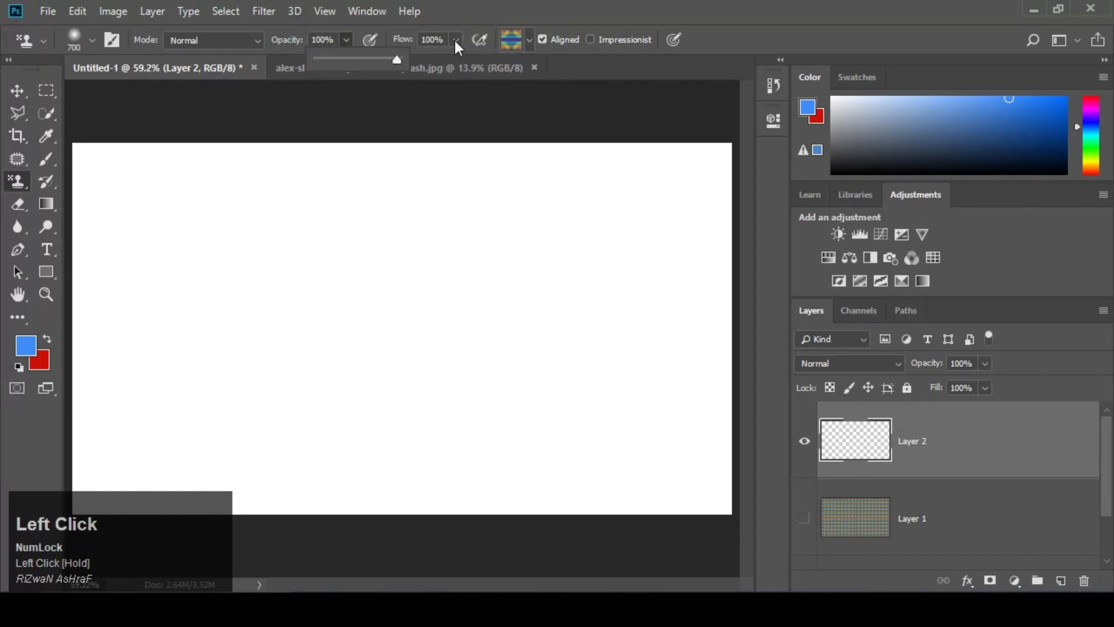
# Cover the empty Layer 2 with the rainbow-coloured pattern at 100% opacity and 100% flow
pyautogui.click(456, 40)
pyautogui.moveTo(400, 62); pyautogui.dragTo(490, 69)
pyautogui.moveTo(151, 216)
pyautogui.mouseDown()
pyautogui.moveTo(621, 186)
pyautogui.moveTo(634, 410)
pyautogui.moveTo(203, 417)
pyautogui.moveTo(1027, 381)
pyautogui.mouseUp()
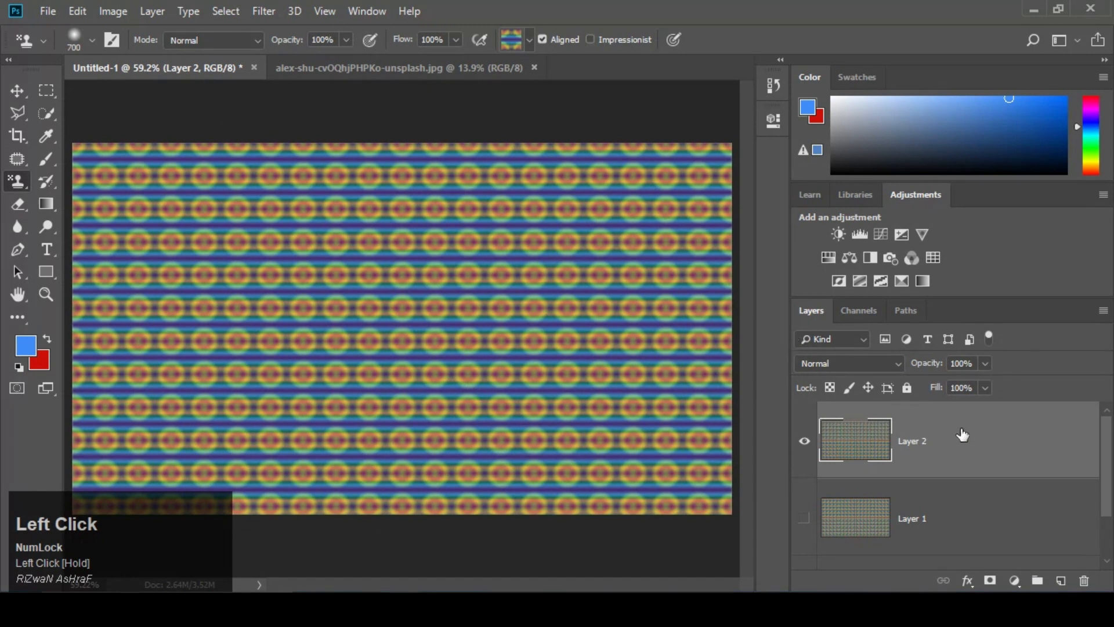
# Replace the painted Layer 2 with a new empty layer and set the Pattern Stamp Tool's flow to 34%
pyautogui.moveTo(962, 435); pyautogui.dragTo(1083, 581)
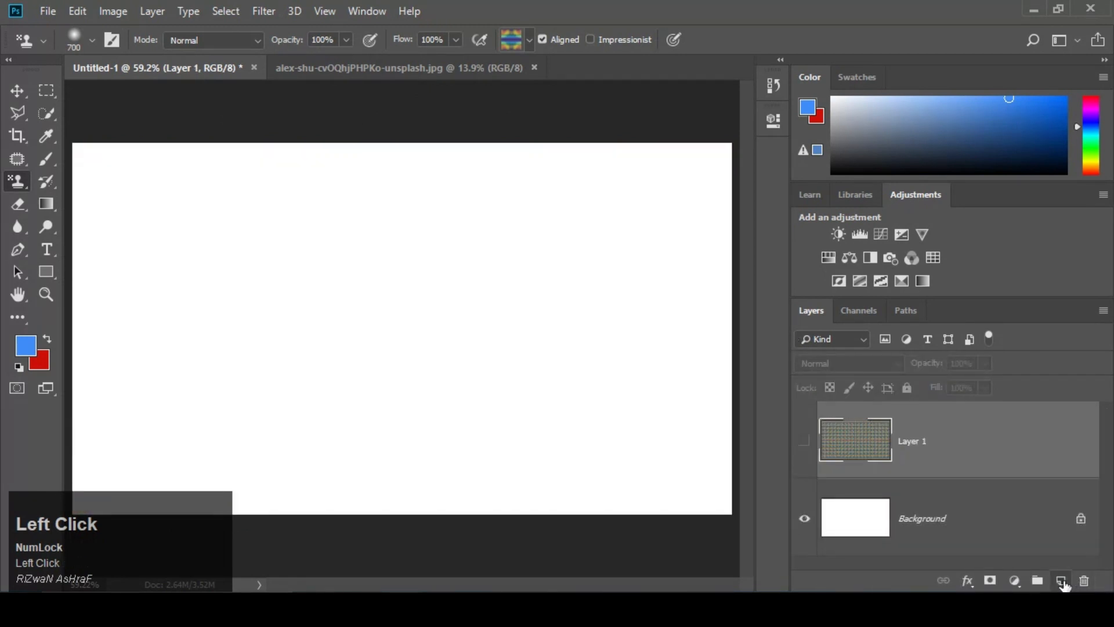
pyautogui.click(1061, 581)
pyautogui.click(460, 41)
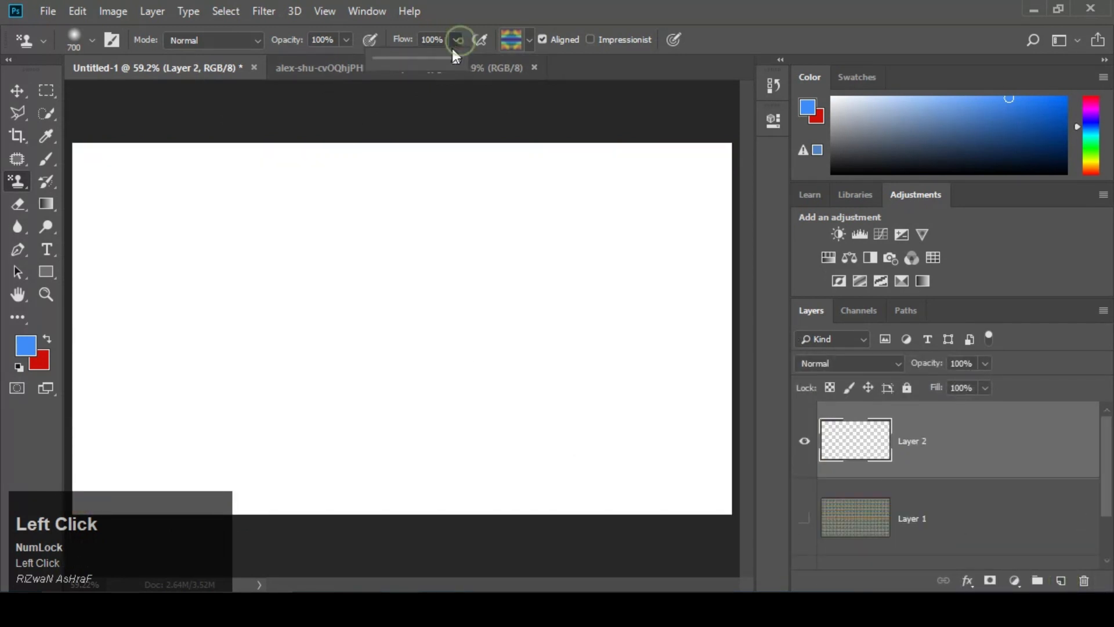
pyautogui.moveTo(409, 64); pyautogui.dragTo(403, 64)
# Cover the empty Layer 2 with the rainbow-coloured pattern, using overlapping strokes at 34% flow
pyautogui.moveTo(186, 237)
pyautogui.mouseDown()
pyautogui.moveTo(443, 249)
pyautogui.moveTo(648, 313)
pyautogui.moveTo(495, 406)
pyautogui.moveTo(197, 324)
pyautogui.moveTo(627, 149)
pyautogui.moveTo(688, 438)
pyautogui.moveTo(214, 415)
pyautogui.moveTo(447, 243)
pyautogui.moveTo(586, 409)
pyautogui.moveTo(313, 438)
pyautogui.moveTo(431, 249)
pyautogui.moveTo(753, 294)
pyautogui.moveTo(503, 228)
pyautogui.moveTo(624, 442)
pyautogui.moveTo(204, 283)
pyautogui.moveTo(646, 313)
pyautogui.moveTo(474, 452)
pyautogui.moveTo(297, 455)
pyautogui.moveTo(615, 557)
pyautogui.moveTo(400, 551)
pyautogui.moveTo(205, 428)
pyautogui.mouseUp()
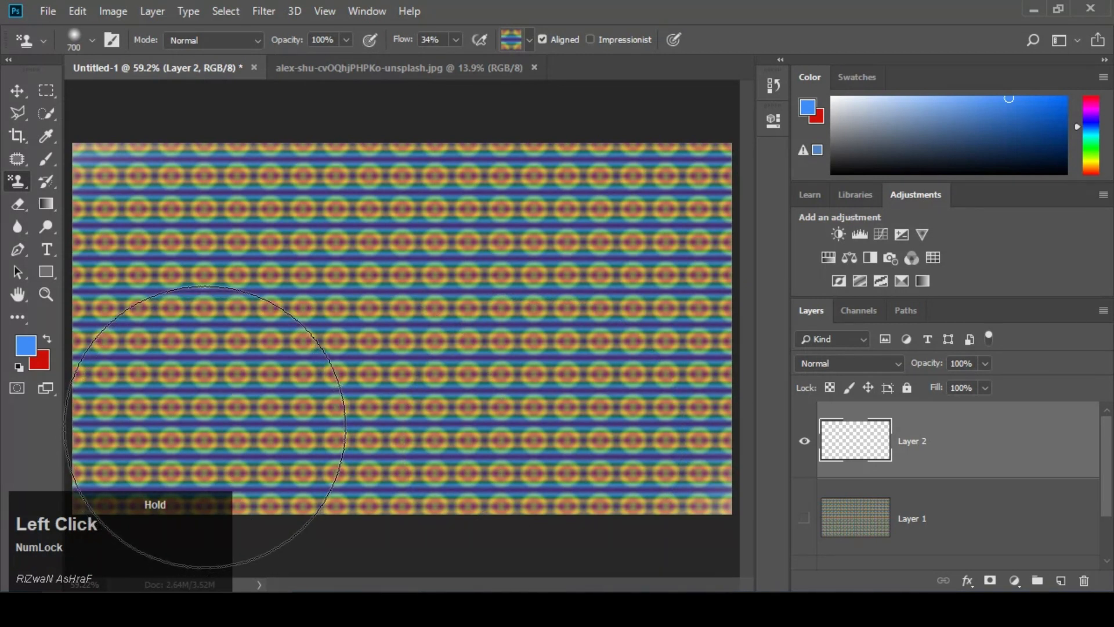
pyautogui.moveTo(205, 426)
pyautogui.mouseDown()
pyautogui.moveTo(215, 414)
pyautogui.moveTo(545, 407)
pyautogui.moveTo(560, 383)
pyautogui.moveTo(552, 356)
pyautogui.moveTo(459, 426)
pyautogui.moveTo(452, 416)
pyautogui.moveTo(702, 406)
pyautogui.moveTo(696, 383)
pyautogui.moveTo(523, 429)
pyautogui.moveTo(483, 387)
pyautogui.moveTo(580, 360)
pyautogui.moveTo(429, 371)
pyautogui.moveTo(725, 174)
pyautogui.moveTo(219, 263)
pyautogui.moveTo(595, 263)
pyautogui.moveTo(618, 250)
pyautogui.mouseUp()
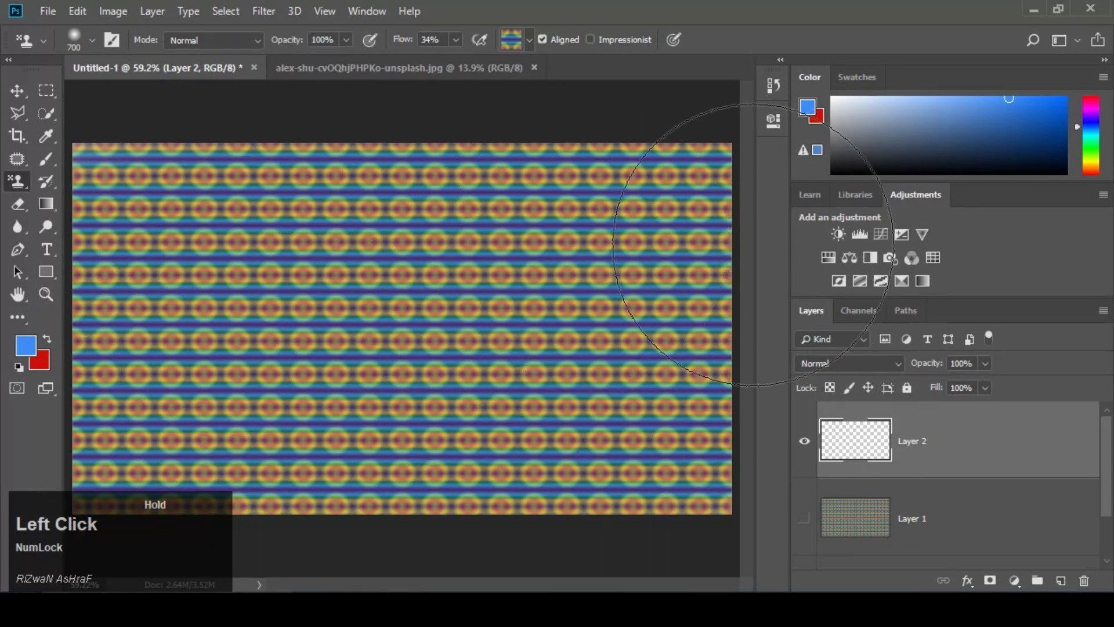
pyautogui.moveTo(753, 245)
pyautogui.mouseDown()
pyautogui.moveTo(601, 304)
pyautogui.moveTo(271, 402)
pyautogui.moveTo(633, 411)
pyautogui.moveTo(521, 405)
pyautogui.mouseUp()
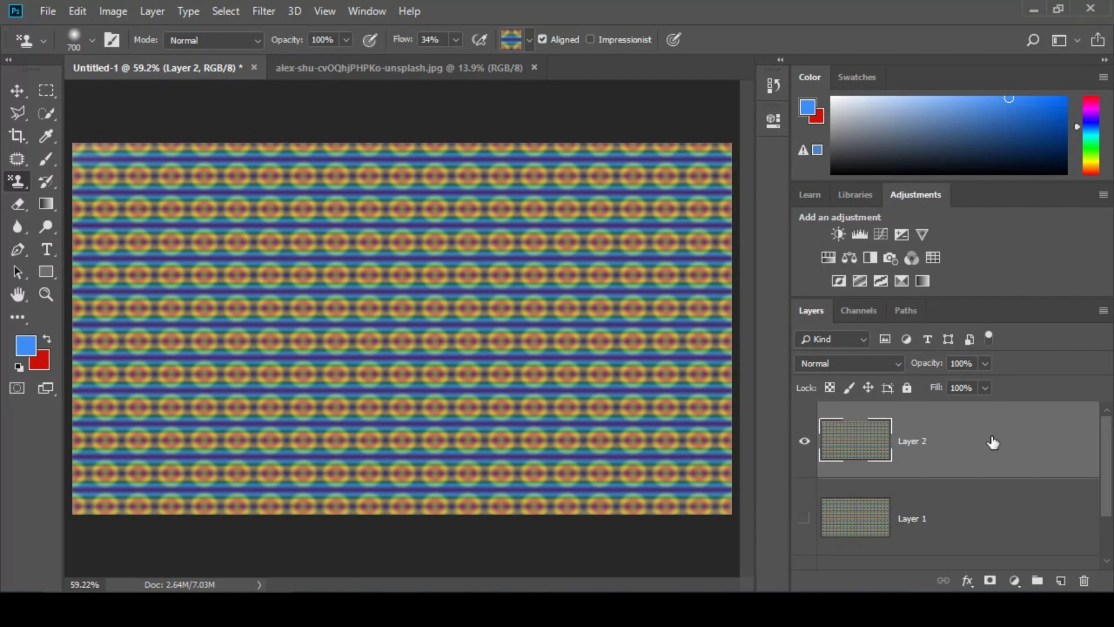
# Replace the painted Layer 2 with a new empty layer and show Layer 1 beneath it
pyautogui.moveTo(992, 442); pyautogui.dragTo(1081, 580)
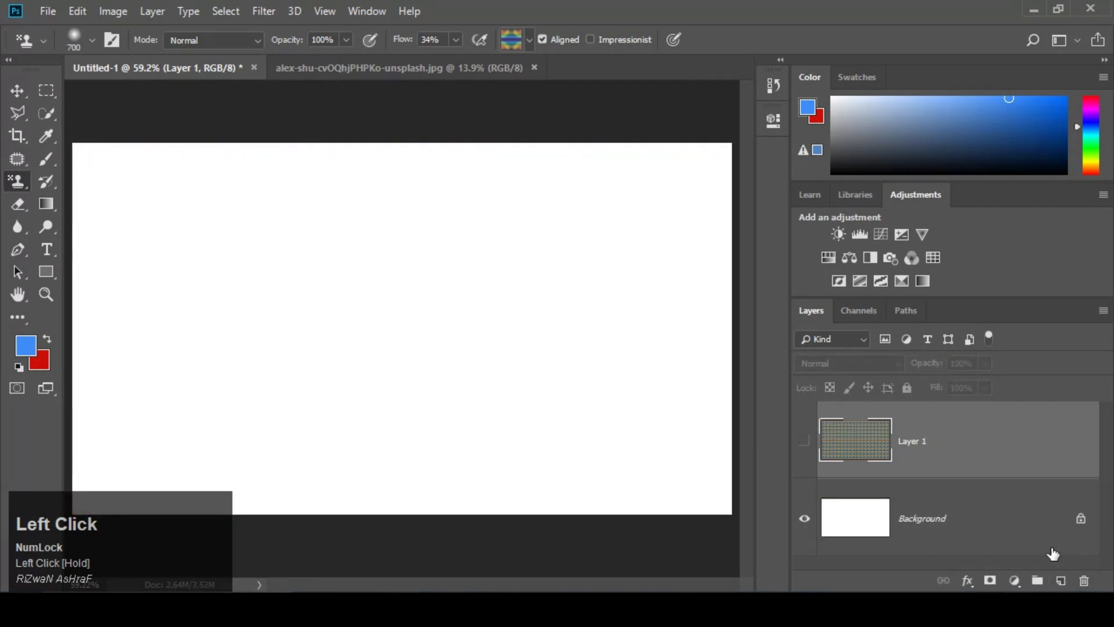
pyautogui.click(1062, 581)
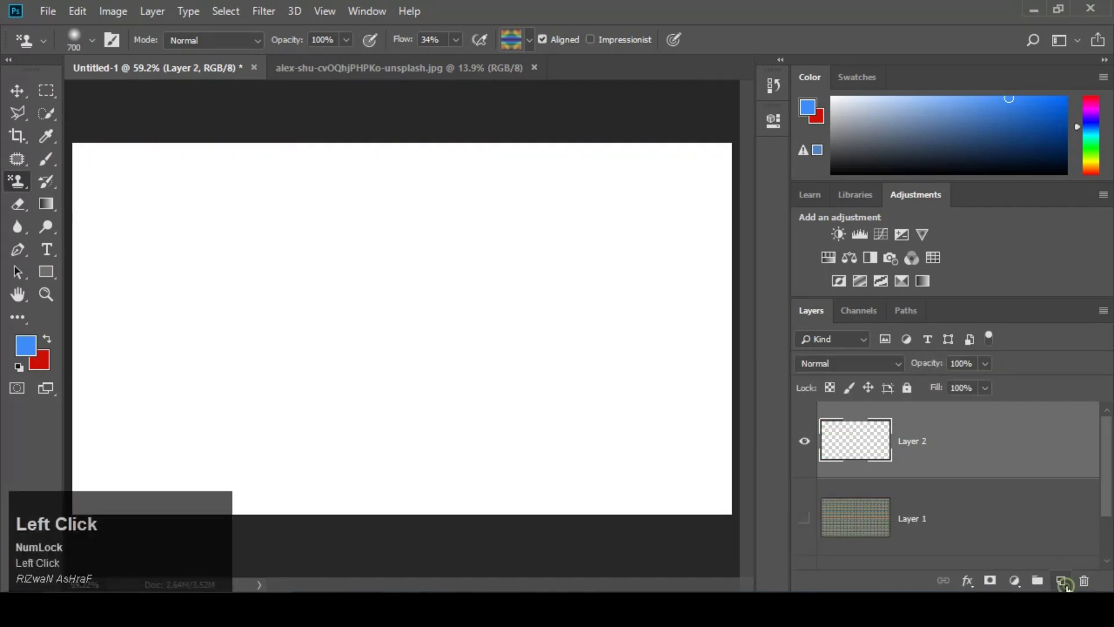
pyautogui.click(805, 519)
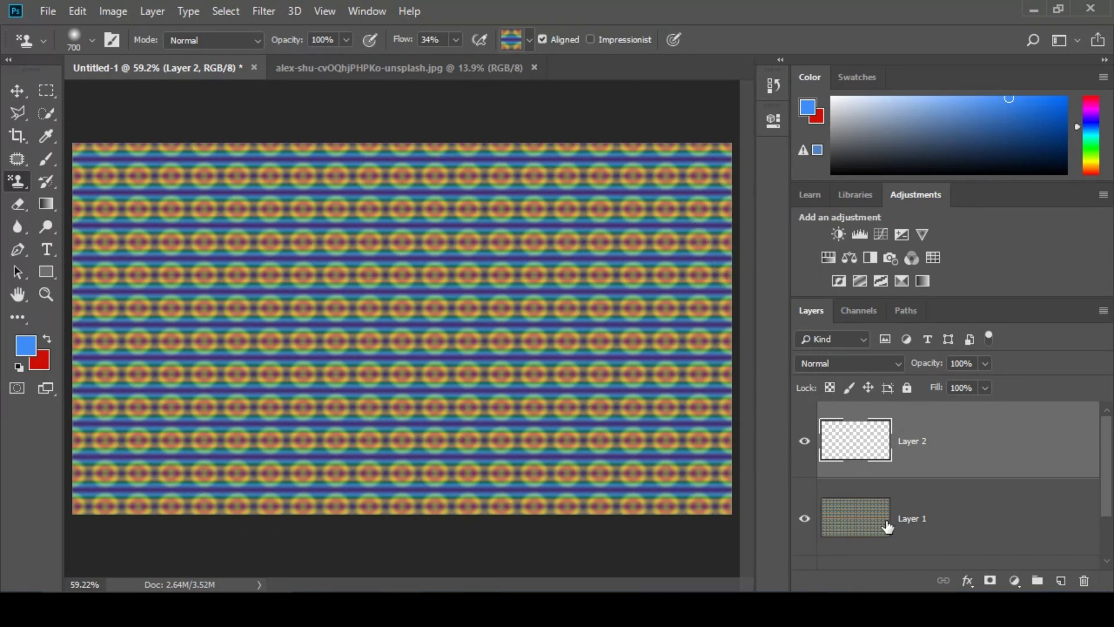
pyautogui.click(805, 519)
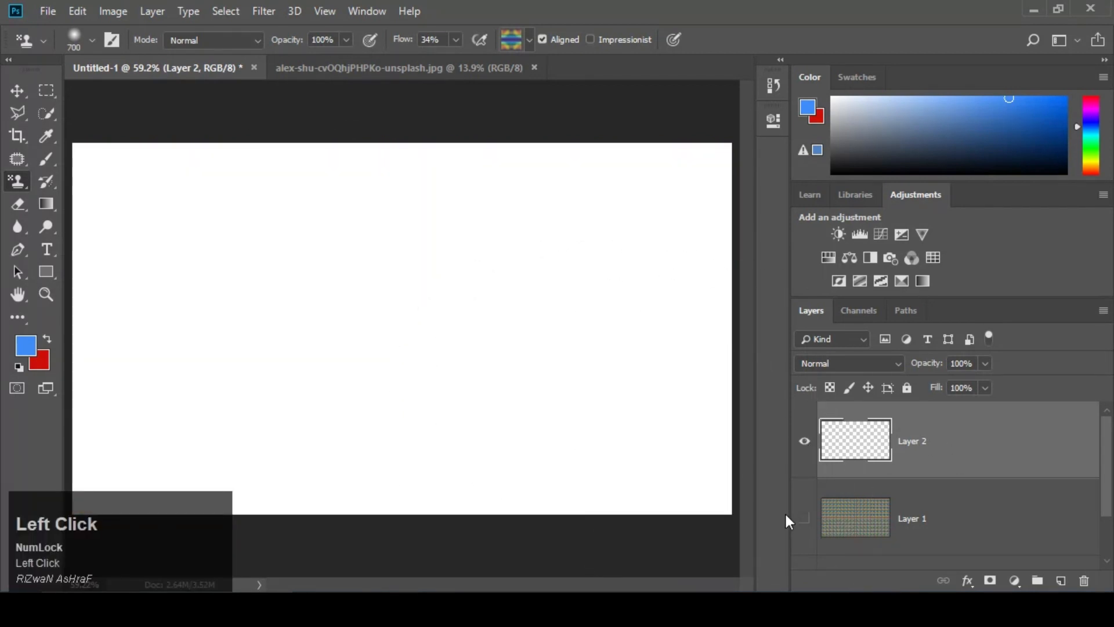
pyautogui.click(804, 519)
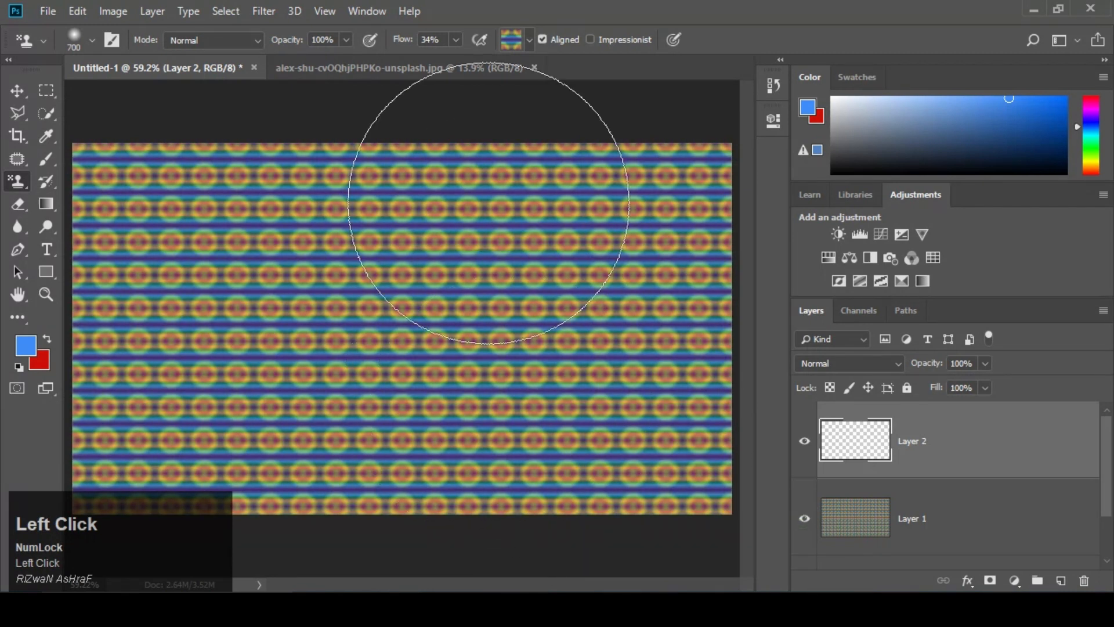
# Set the Pattern Stamp Tool's blend mode to Overlay and choose the blue bubble pattern
pyautogui.click(210, 44)
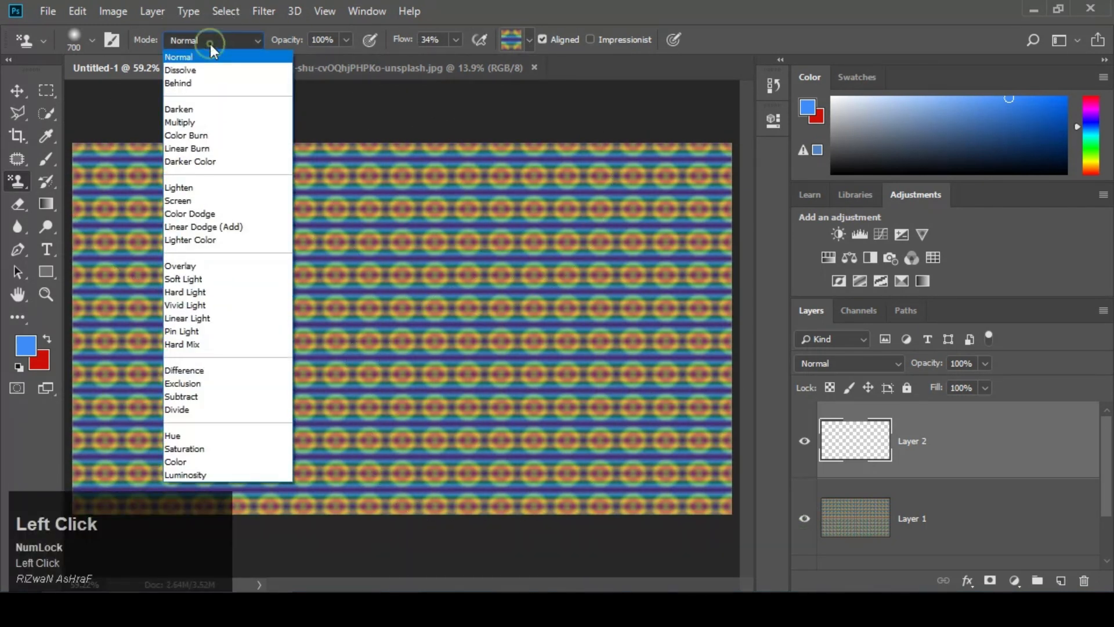
pyautogui.click(222, 267)
pyautogui.click(522, 39)
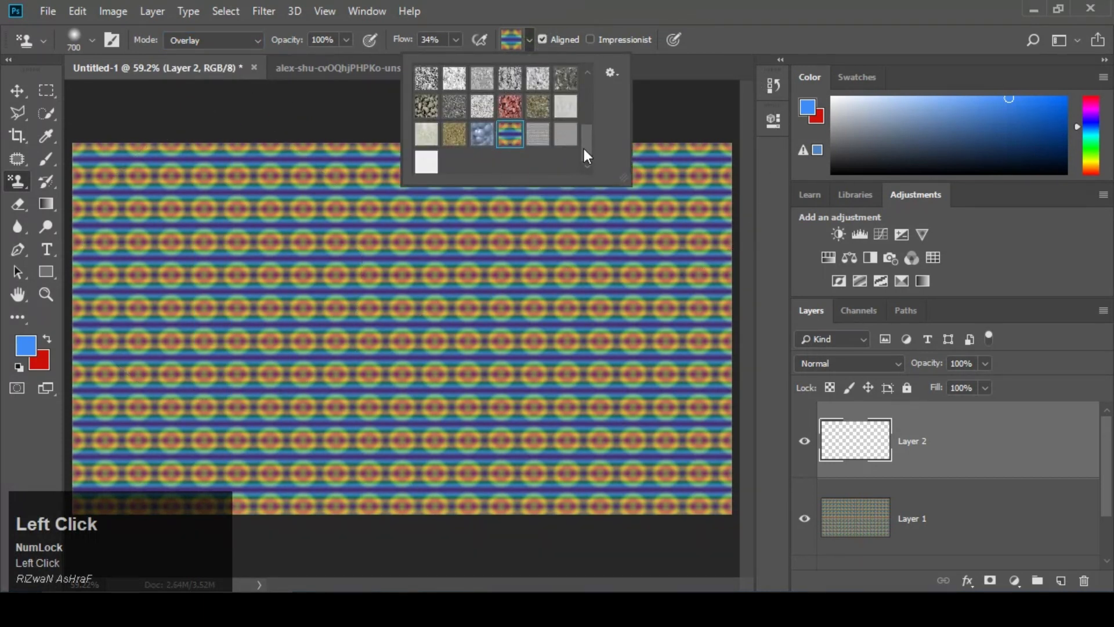
pyautogui.click(481, 135)
# Try painting the blue bubble pattern across Layer 2 in Overlay mode at 34% flow, and undo the strokes
pyautogui.moveTo(169, 234)
pyautogui.mouseDown()
pyautogui.moveTo(498, 174)
pyautogui.moveTo(609, 209)
pyautogui.moveTo(505, 192)
pyautogui.moveTo(236, 254)
pyautogui.moveTo(191, 348)
pyautogui.moveTo(568, 325)
pyautogui.moveTo(470, 450)
pyautogui.moveTo(232, 464)
pyautogui.moveTo(533, 453)
pyautogui.moveTo(534, 221)
pyautogui.moveTo(479, 201)
pyautogui.moveTo(197, 200)
pyautogui.moveTo(603, 200)
pyautogui.mouseUp()
pyautogui.hotkey('ctrl', 'alt', 'z')
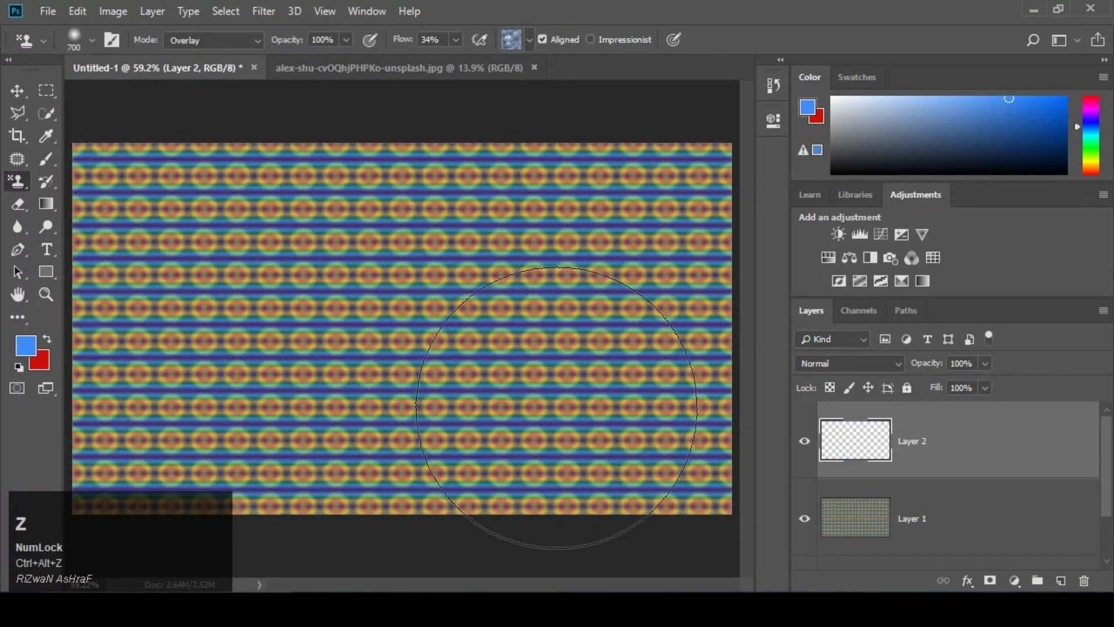
pyautogui.click(104, 240)
pyautogui.moveTo(497, 202)
pyautogui.mouseDown()
pyautogui.moveTo(721, 472)
pyautogui.moveTo(290, 487)
pyautogui.mouseUp()
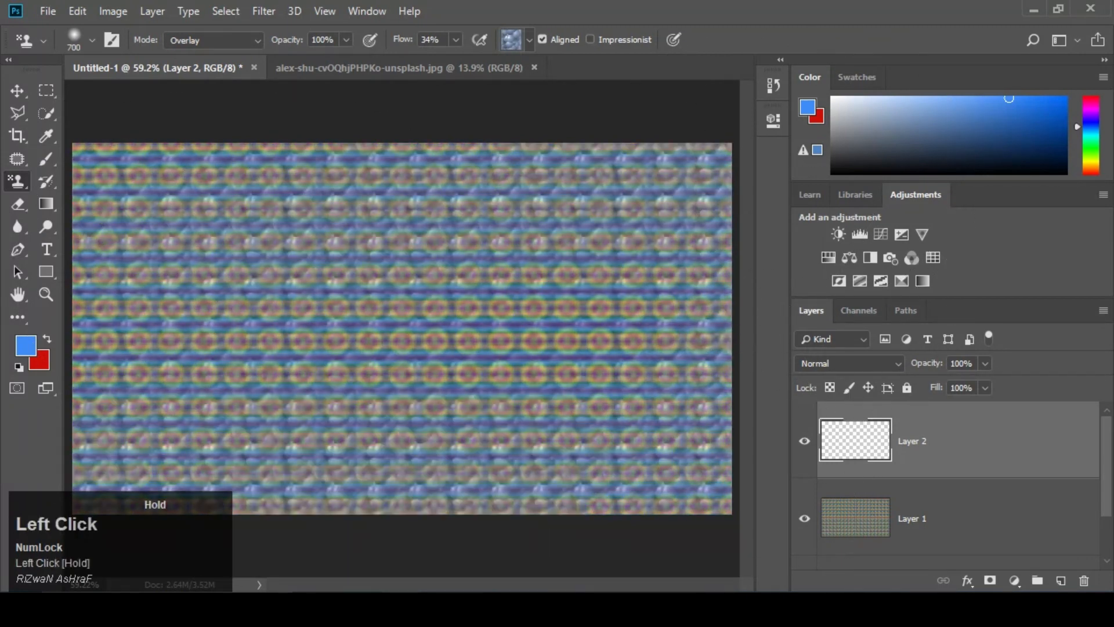
pyautogui.moveTo(175, 487); pyautogui.dragTo(93, 487)
pyautogui.hotkey('ctrl', 'alt', 'z')
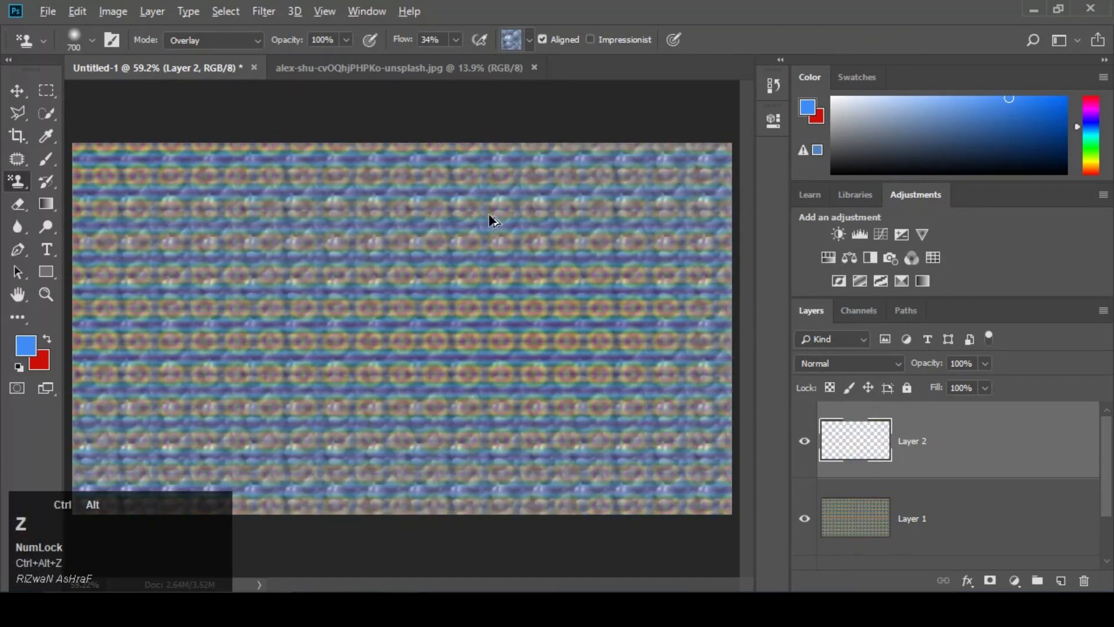
# Set the Pattern Stamp Tool to Normal mode and 100% flow, and try the blue bubble pattern on Layer 2, undoing the strokes
pyautogui.click(200, 40)
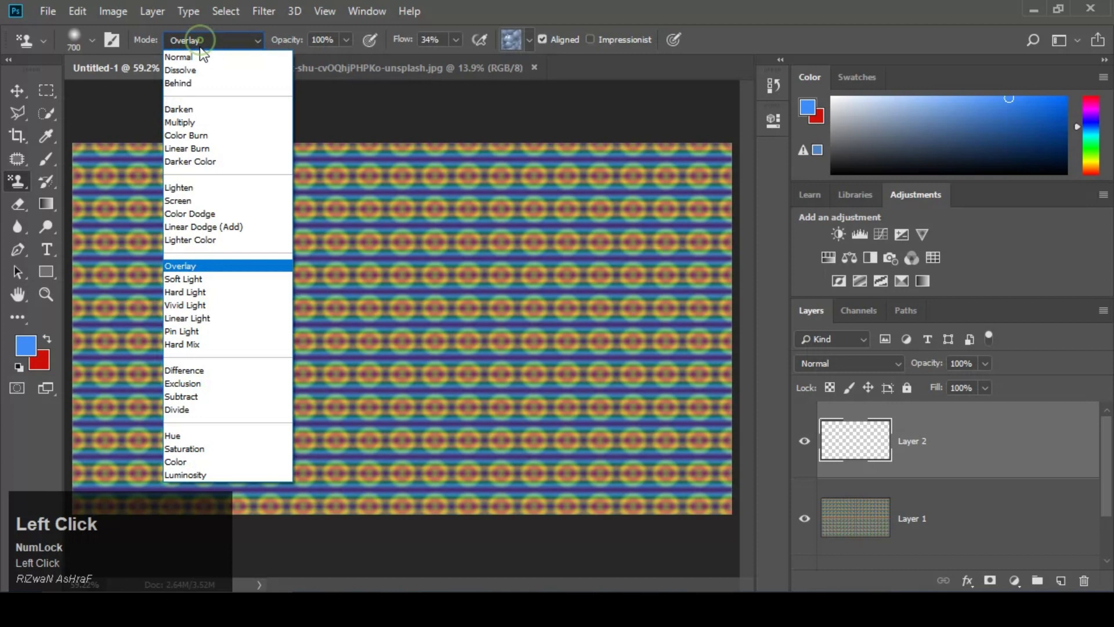
pyautogui.click(201, 57)
pyautogui.moveTo(456, 40); pyautogui.dragTo(552, 66)
pyautogui.moveTo(161, 236)
pyautogui.mouseDown()
pyautogui.moveTo(492, 241)
pyautogui.moveTo(686, 380)
pyautogui.moveTo(174, 453)
pyautogui.moveTo(525, 187)
pyautogui.moveTo(407, 191)
pyautogui.mouseUp()
pyautogui.hotkey('ctrl', 'alt', 'z')
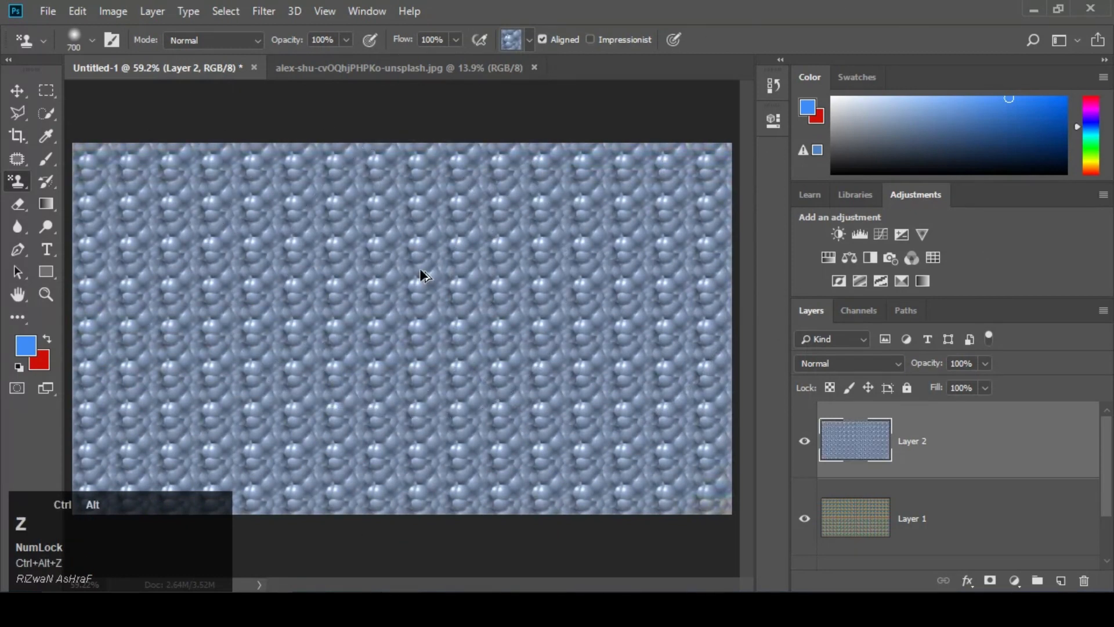
# Try painting the blue bubble pattern on Layer 2 in Overlay mode at 100% flow, and undo the strokes
pyautogui.click(218, 41)
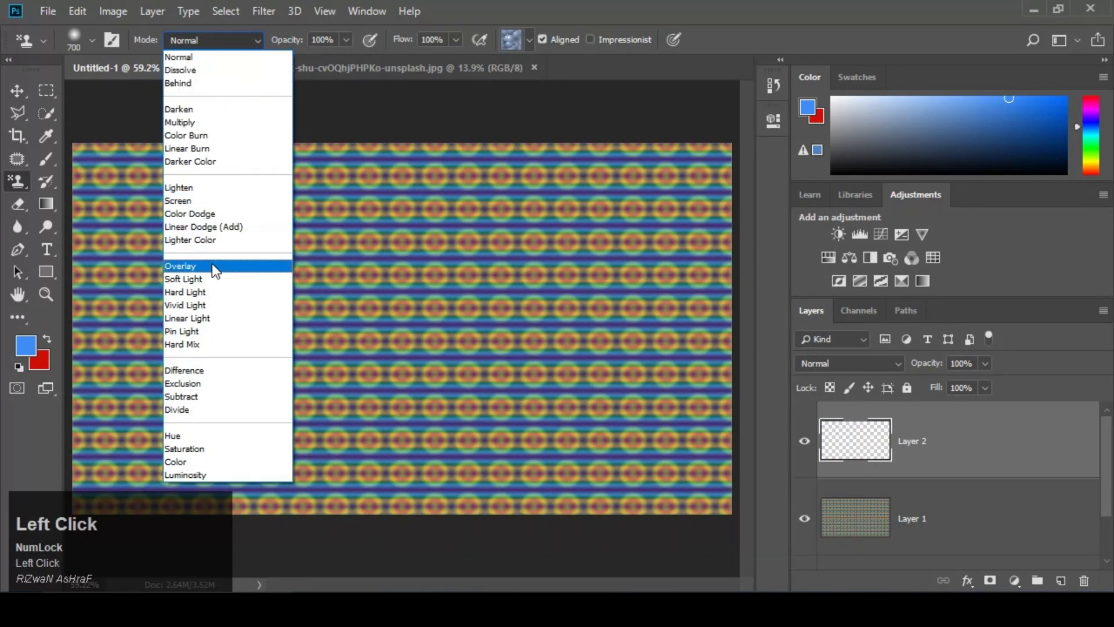
pyautogui.click(211, 264)
pyautogui.moveTo(103, 229)
pyautogui.mouseDown()
pyautogui.moveTo(626, 215)
pyautogui.moveTo(644, 394)
pyautogui.moveTo(205, 271)
pyautogui.mouseUp()
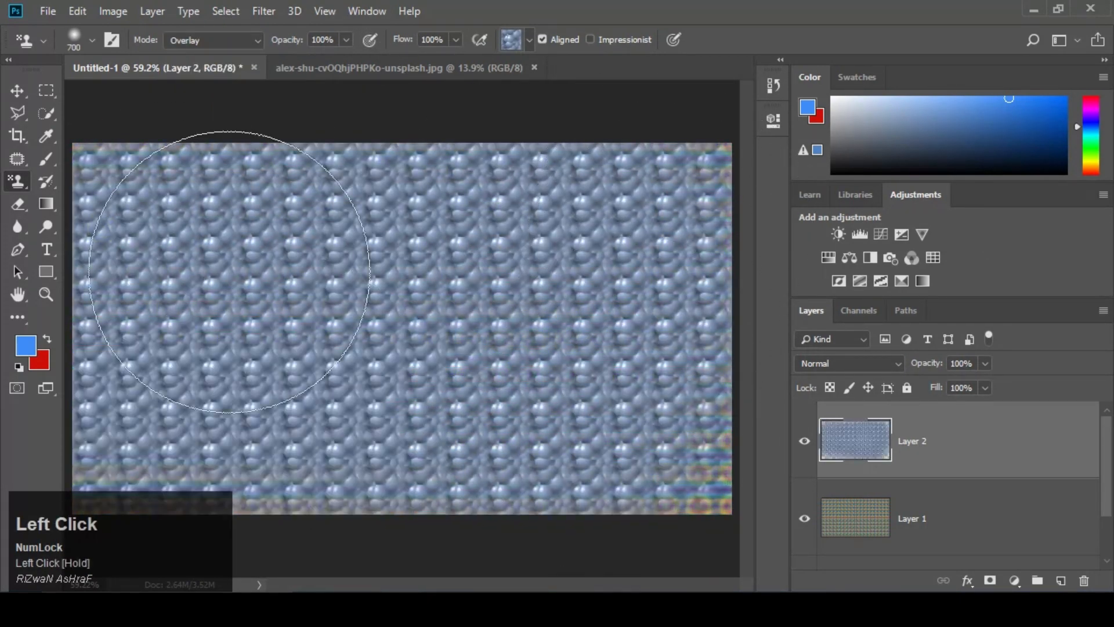
pyautogui.hotkey('ctrl', 'alt', 'z')
# Try painting the blue bubble pattern on Layer 2 in Multiply mode, and undo the strokes
pyautogui.click(204, 41)
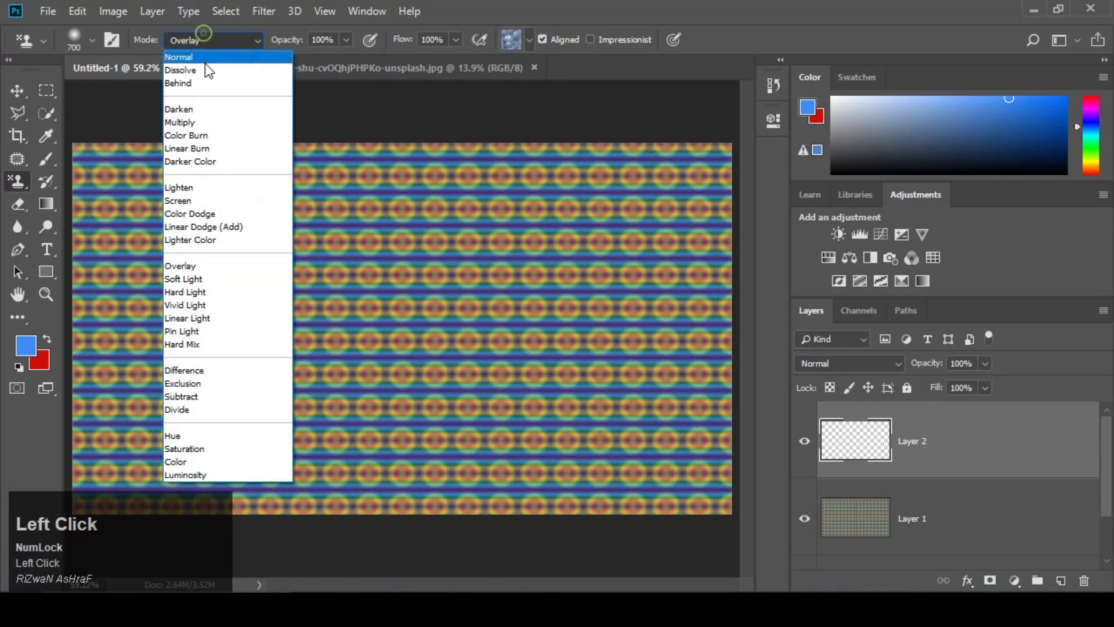
pyautogui.click(203, 116)
pyautogui.moveTo(129, 175)
pyautogui.mouseDown()
pyautogui.moveTo(534, 188)
pyautogui.moveTo(638, 301)
pyautogui.moveTo(348, 464)
pyautogui.moveTo(319, 510)
pyautogui.moveTo(313, 184)
pyautogui.mouseUp()
pyautogui.hotkey('ctrl', 'alt', 'z')
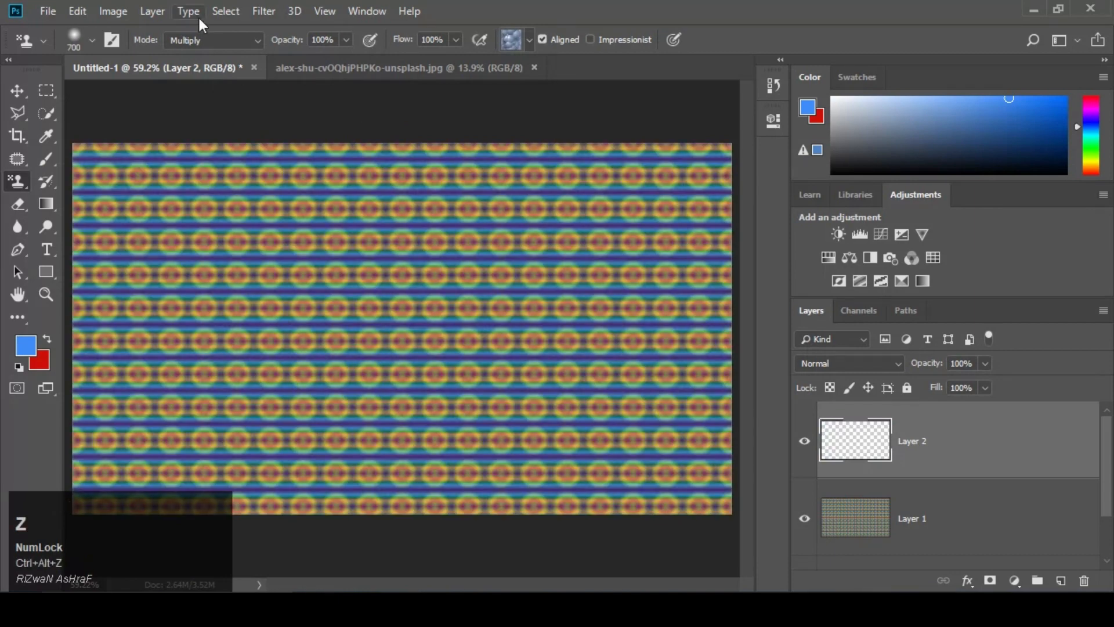
# Try painting the blue bubble pattern on Layer 2 in Screen mode, and undo the strokes
pyautogui.click(199, 40)
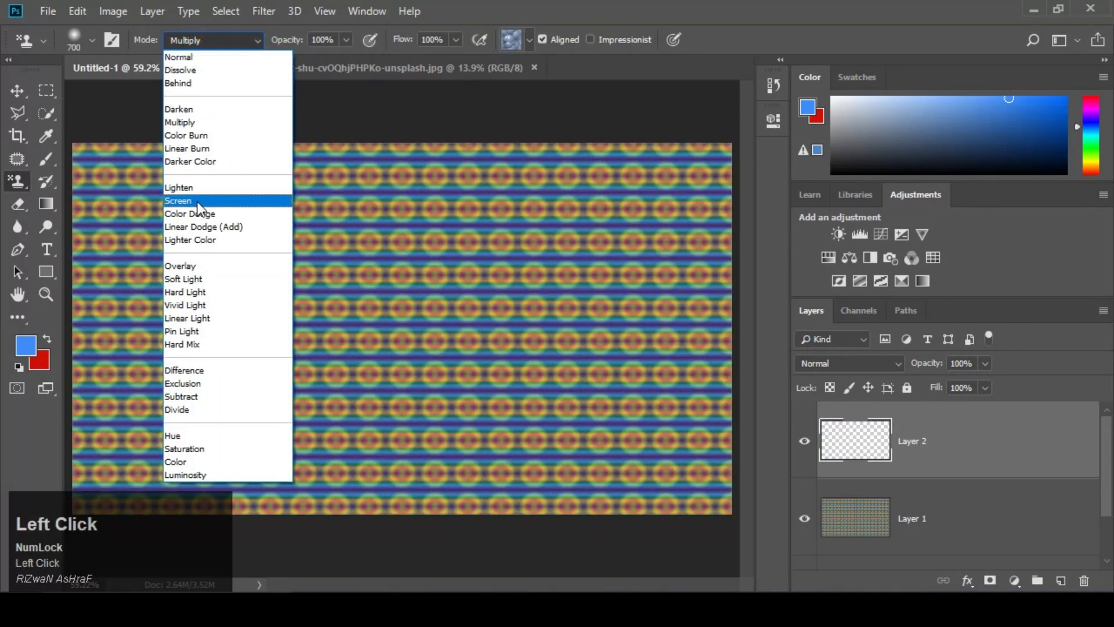
pyautogui.click(197, 203)
pyautogui.moveTo(152, 219)
pyautogui.mouseDown()
pyautogui.moveTo(721, 227)
pyautogui.moveTo(635, 423)
pyautogui.moveTo(509, 434)
pyautogui.moveTo(362, 161)
pyautogui.moveTo(699, 460)
pyautogui.moveTo(913, 437)
pyautogui.mouseUp()
pyautogui.hotkey('ctrl', 'alt', 'z')
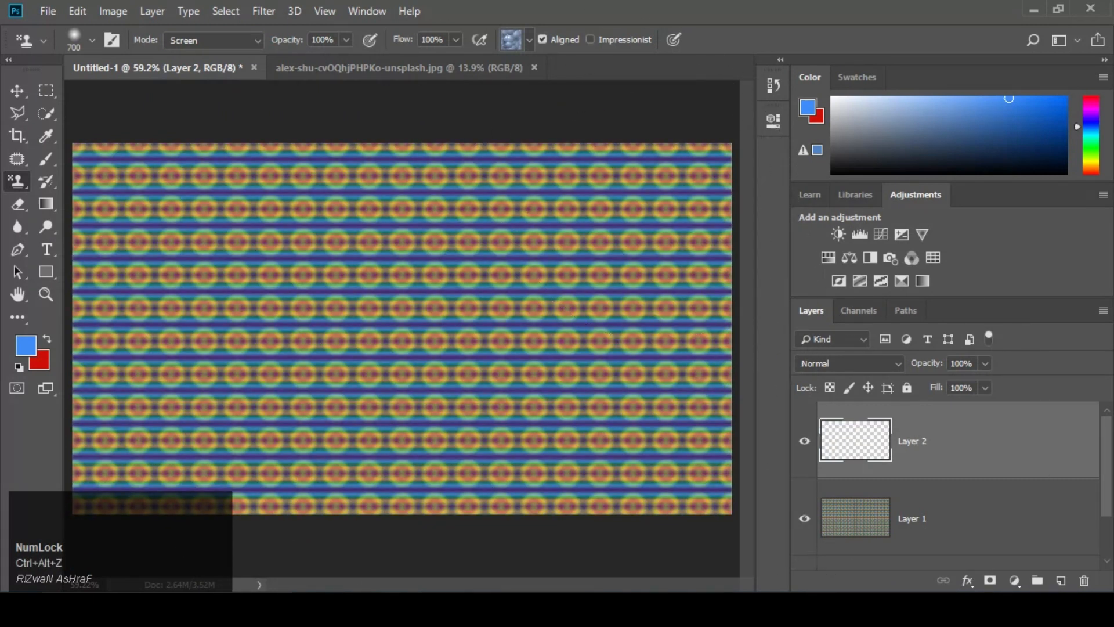
# Paint the light grey textured pattern across Layer 2 in Screen mode, and delete Layer 2
pyautogui.click(527, 39)
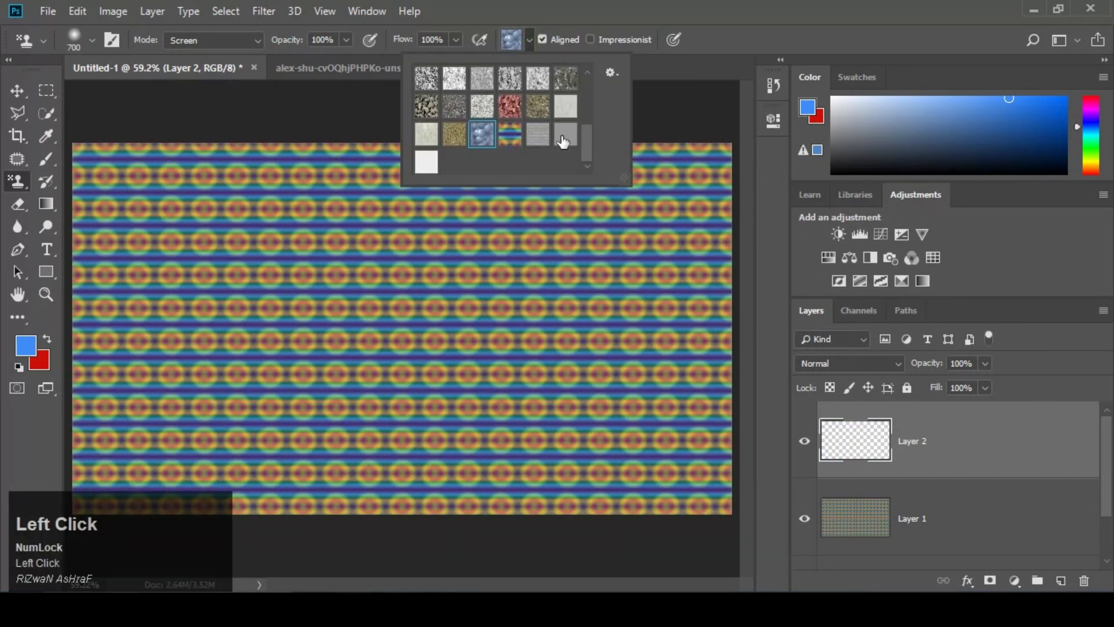
pyautogui.click(565, 106)
pyautogui.moveTo(203, 272)
pyautogui.mouseDown()
pyautogui.moveTo(440, 267)
pyautogui.moveTo(634, 177)
pyautogui.moveTo(145, 325)
pyautogui.moveTo(659, 413)
pyautogui.moveTo(870, 261)
pyautogui.moveTo(1, 421)
pyautogui.mouseUp()
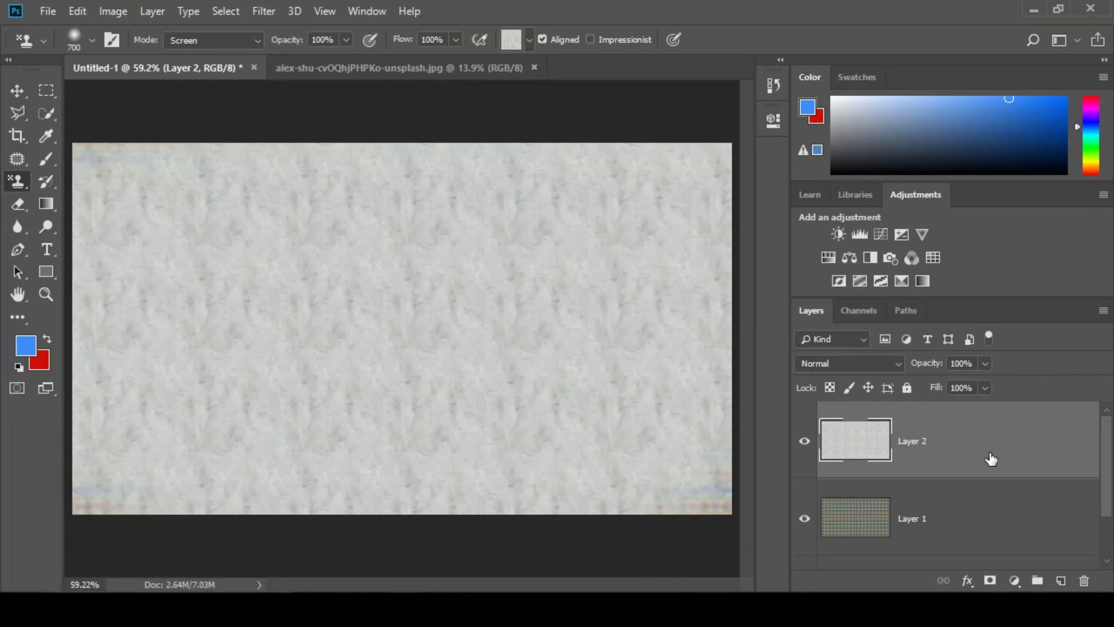
pyautogui.moveTo(980, 452); pyautogui.dragTo(1084, 581)
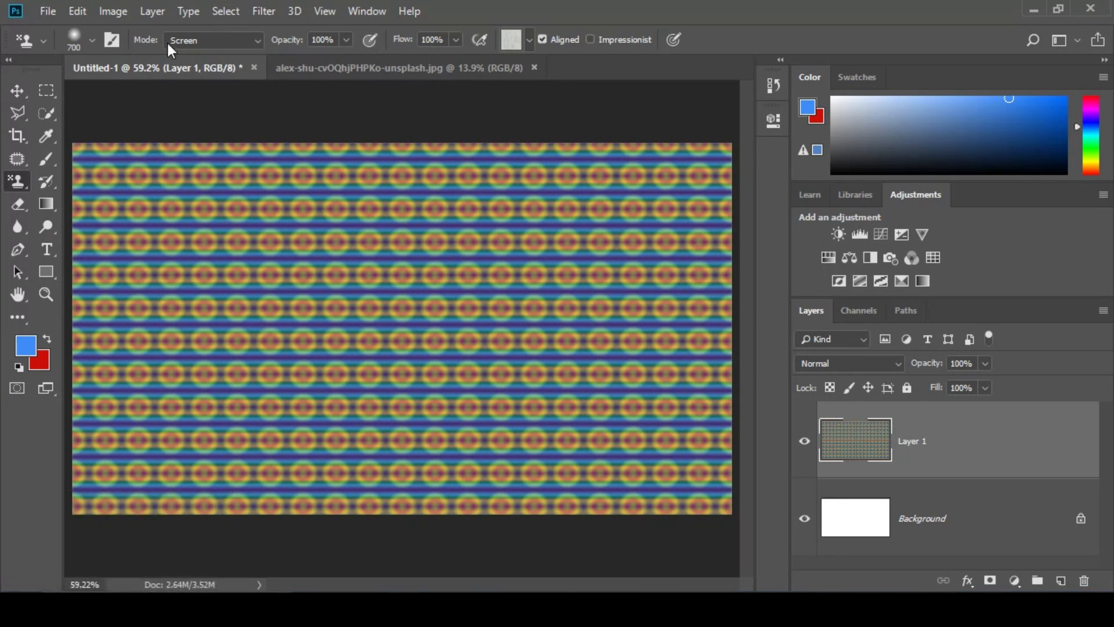
# Try painting the light grey textured pattern directly over Layer 1's rainbow pattern in Screen mode, and undo the strokes
pyautogui.click(186, 41)
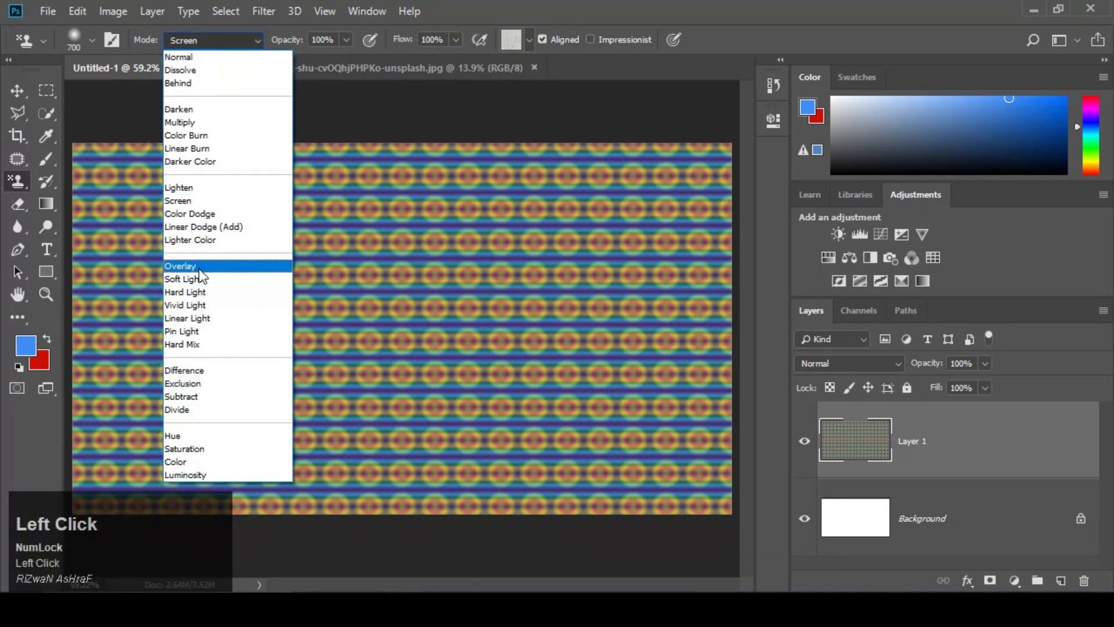
pyautogui.click(191, 201)
pyautogui.moveTo(183, 261)
pyautogui.mouseDown()
pyautogui.moveTo(529, 257)
pyautogui.moveTo(667, 368)
pyautogui.moveTo(286, 559)
pyautogui.moveTo(93, 278)
pyautogui.moveTo(1007, 236)
pyautogui.moveTo(1055, 296)
pyautogui.mouseUp()
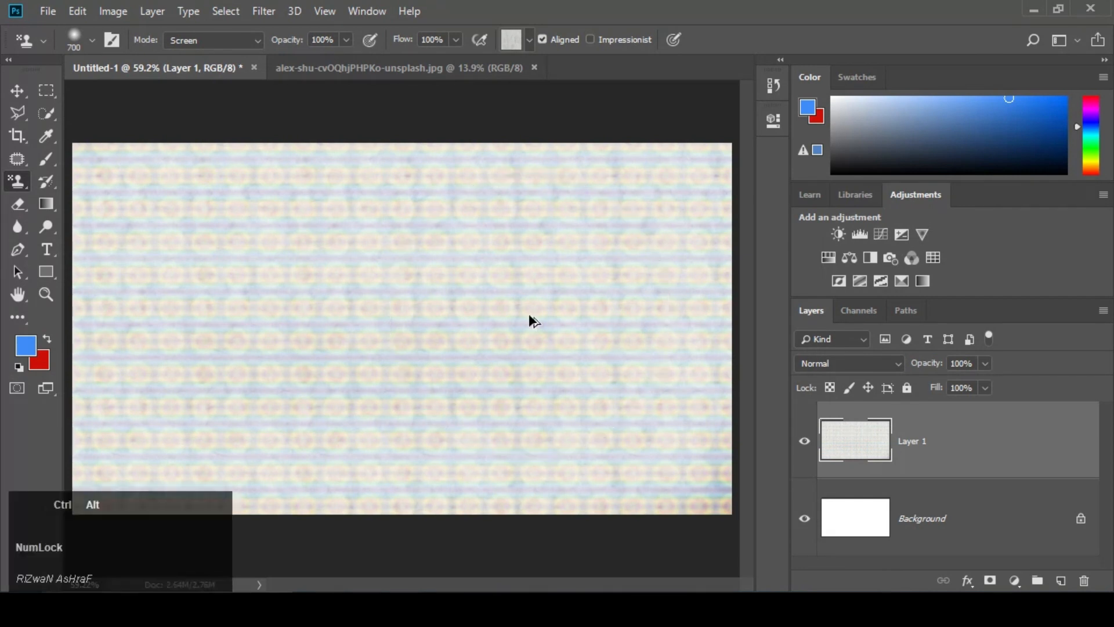
pyautogui.hotkey('ctrl', 'alt', 'z')
# Paint the grainy black-and-white pattern over Layer 1's rainbow pattern in Multiply mode
pyautogui.click(204, 50)
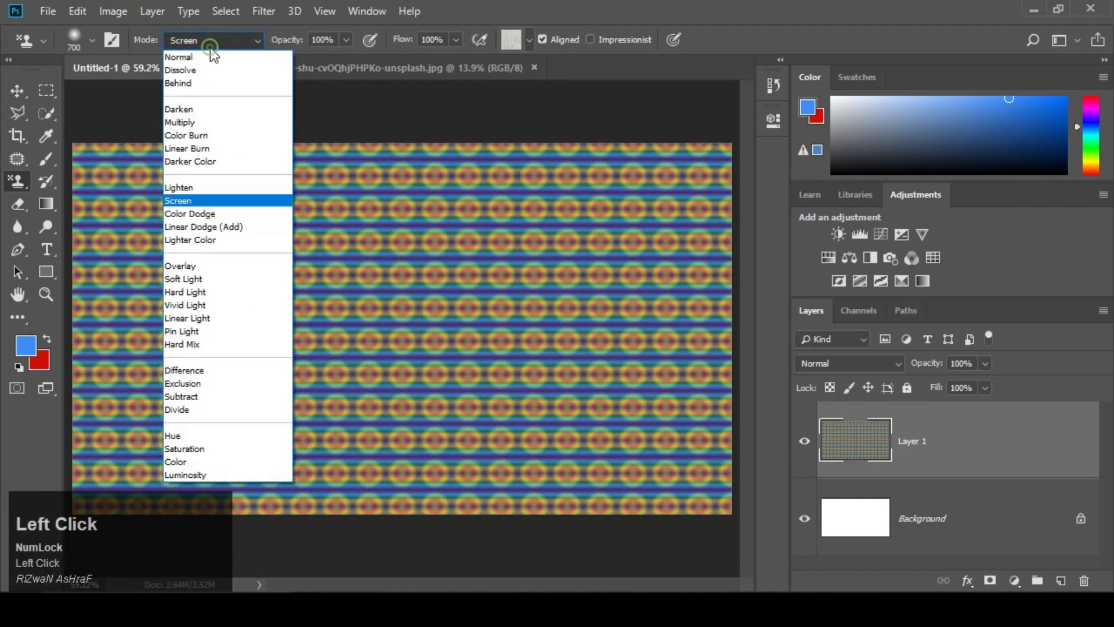
pyautogui.click(211, 119)
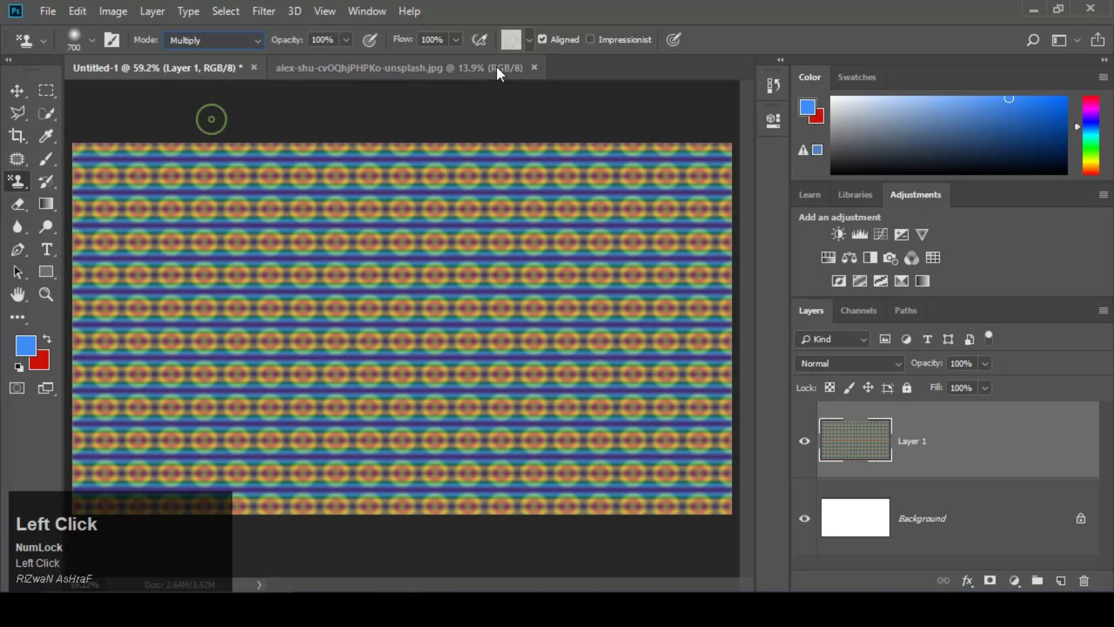
pyautogui.click(529, 40)
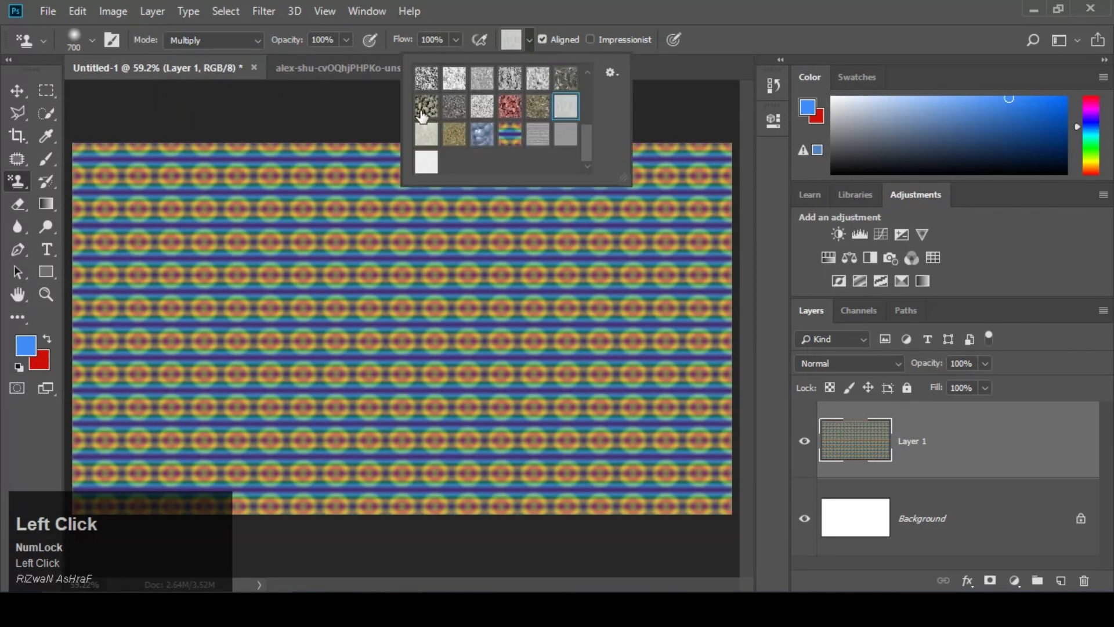
pyautogui.click(442, 83)
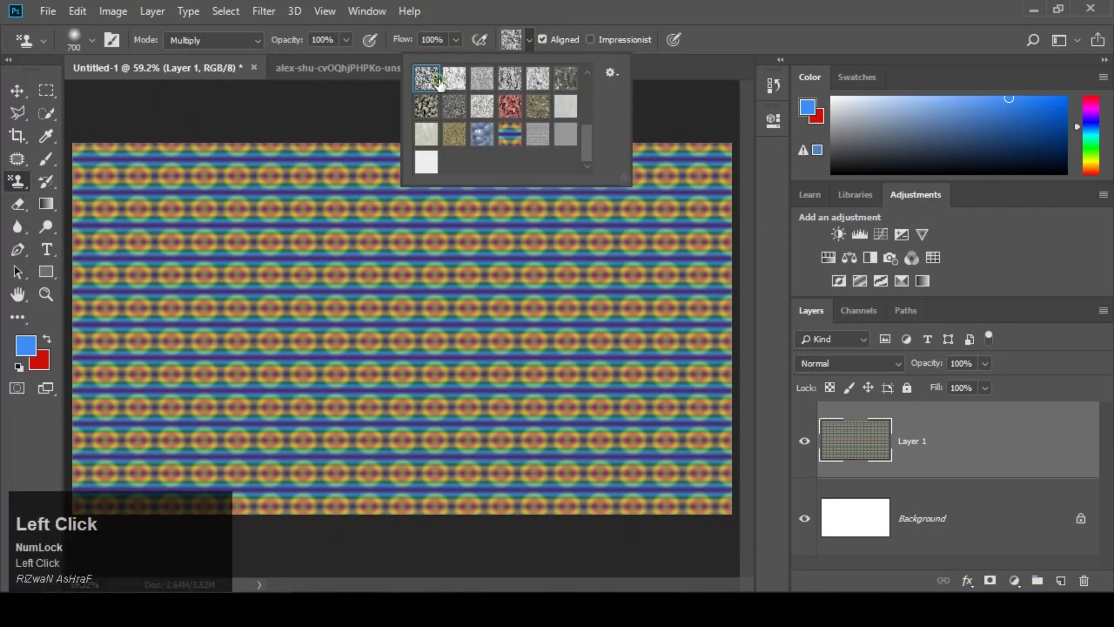
pyautogui.moveTo(220, 261)
pyautogui.mouseDown()
pyautogui.moveTo(262, 247)
pyautogui.moveTo(492, 246)
pyautogui.moveTo(651, 260)
pyautogui.moveTo(689, 303)
pyautogui.moveTo(671, 411)
pyautogui.moveTo(586, 451)
pyautogui.moveTo(147, 434)
pyautogui.moveTo(601, 220)
pyautogui.moveTo(922, 220)
pyautogui.mouseUp()
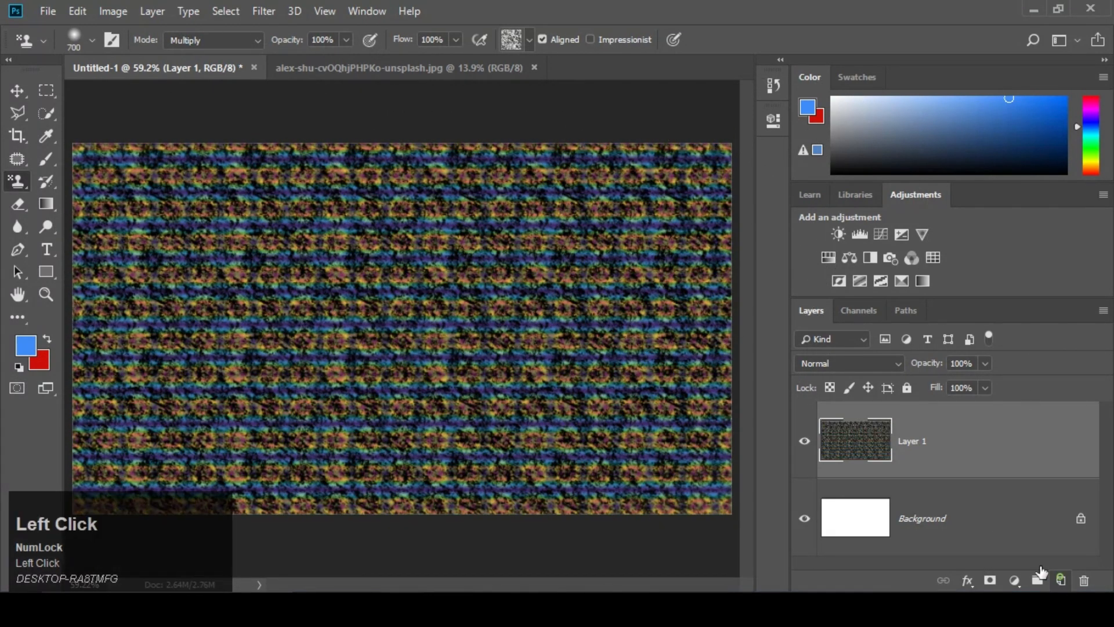
# Create a new Layer 2 with Layer 1 hidden and cover it with the grainy black-and-white pattern in Normal mode
pyautogui.click(1057, 583)
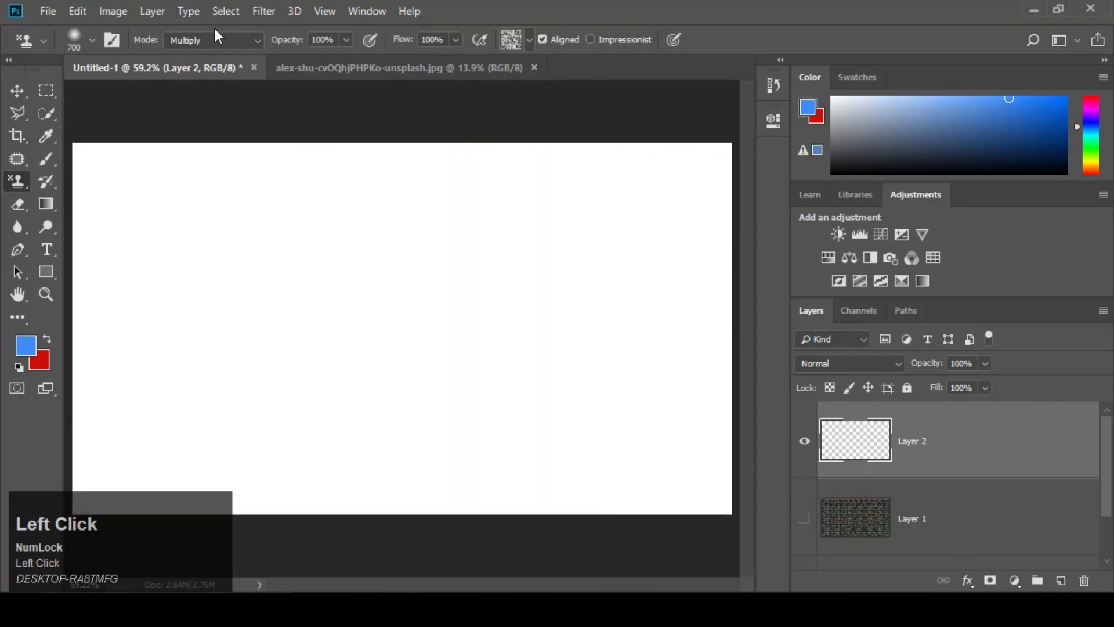
pyautogui.click(218, 36)
pyautogui.click(204, 56)
pyautogui.moveTo(390, 224)
pyautogui.mouseDown()
pyautogui.moveTo(649, 429)
pyautogui.moveTo(192, 354)
pyautogui.moveTo(551, 270)
pyautogui.moveTo(615, 284)
pyautogui.mouseUp()
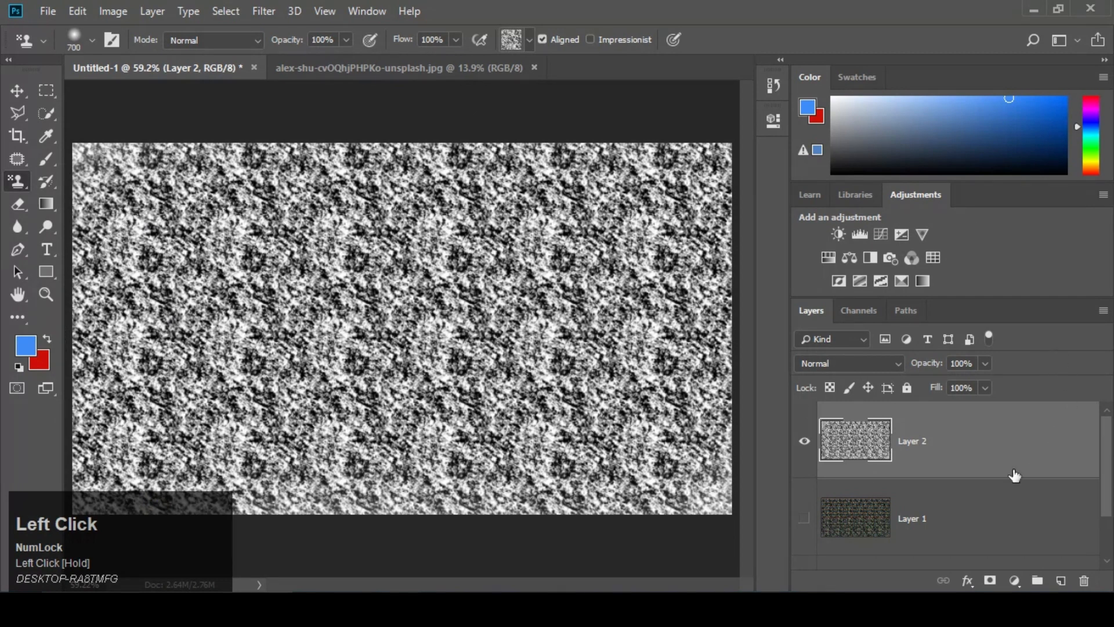
# Hide Layer 2 to view the blended Layer 1, and delete both layers, leaving only the Background
pyautogui.click(805, 441)
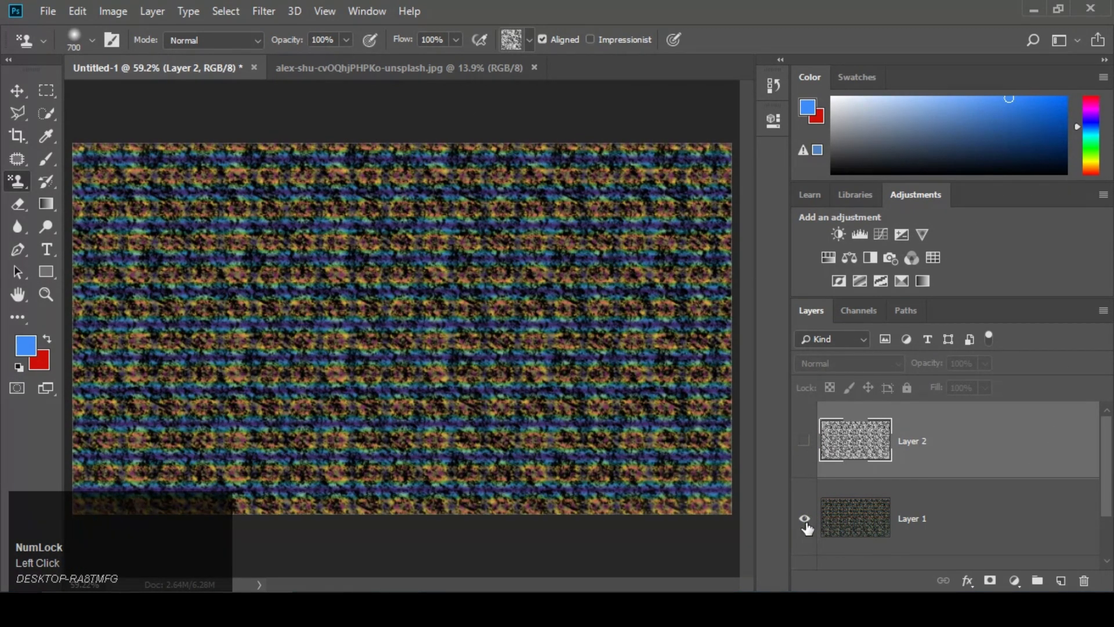
pyautogui.moveTo(998, 521); pyautogui.dragTo(1082, 583)
pyautogui.moveTo(1060, 552); pyautogui.dragTo(1083, 580)
# Try painting the grainy black-and-white pattern on the white Background in Multiply mode, and undo the strokes
pyautogui.click(214, 40)
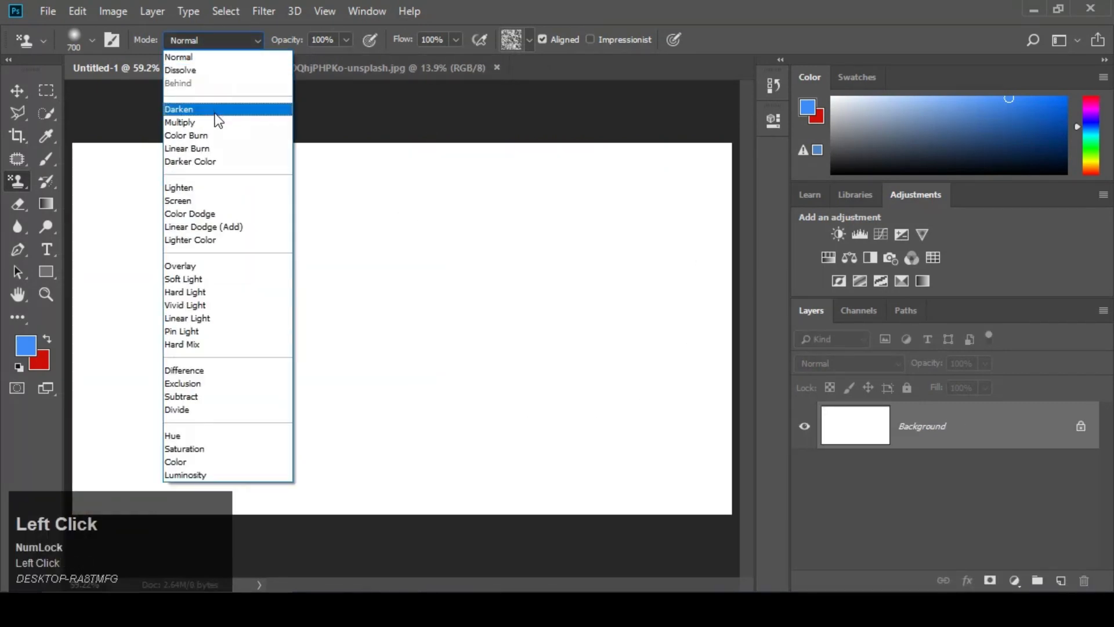
pyautogui.click(216, 119)
pyautogui.moveTo(177, 209)
pyautogui.mouseDown()
pyautogui.moveTo(690, 283)
pyautogui.moveTo(533, 417)
pyautogui.moveTo(232, 238)
pyautogui.moveTo(690, 222)
pyautogui.mouseUp()
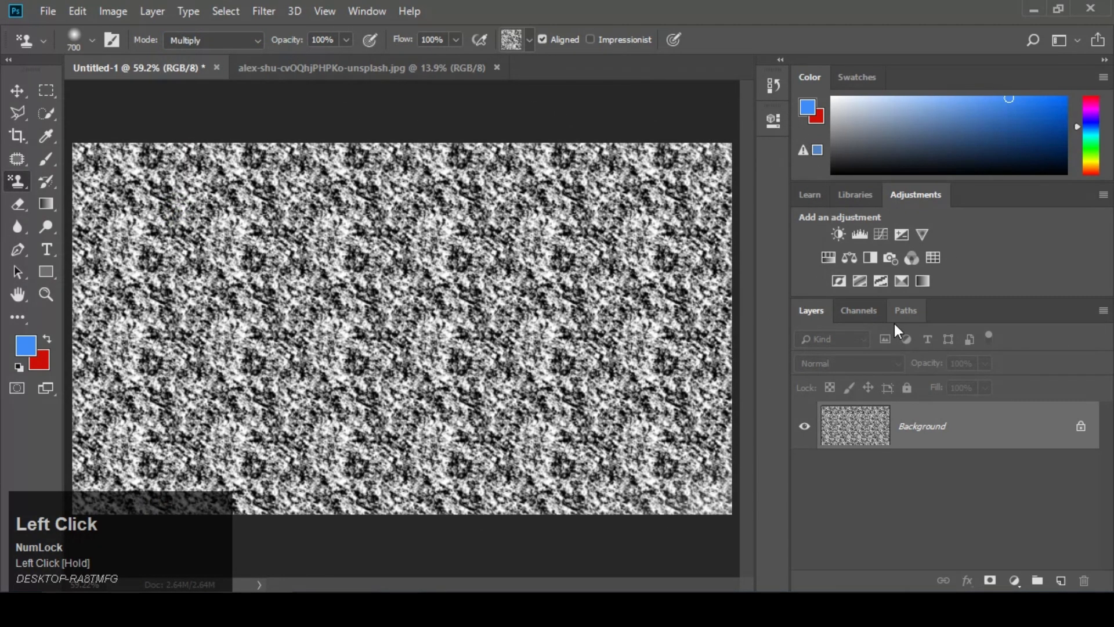
pyautogui.hotkey('ctrl', 'alt', 'z')
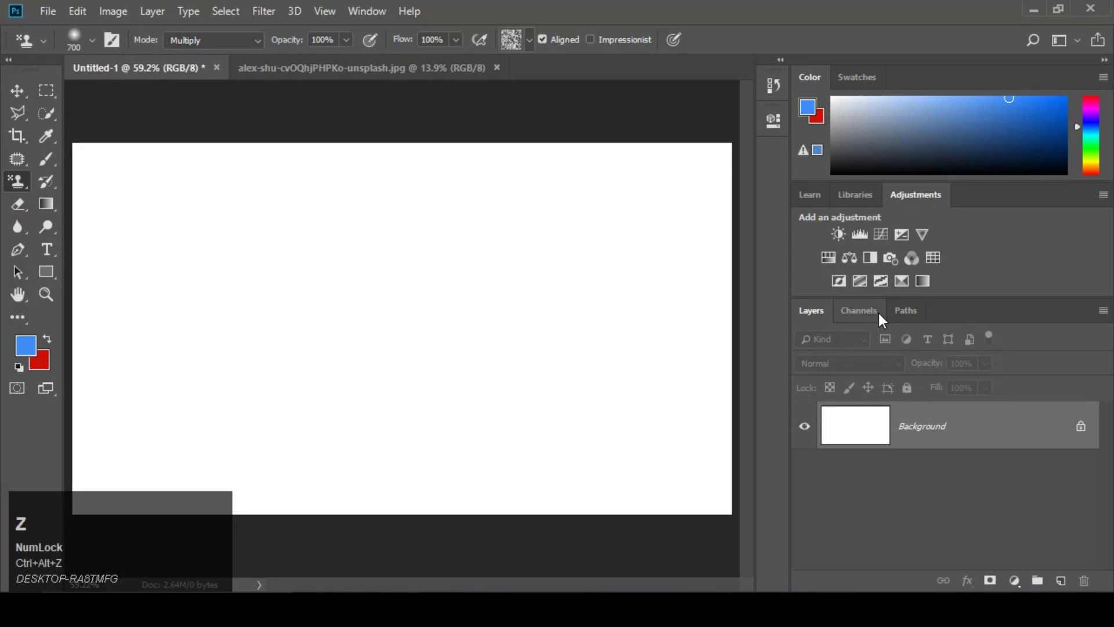